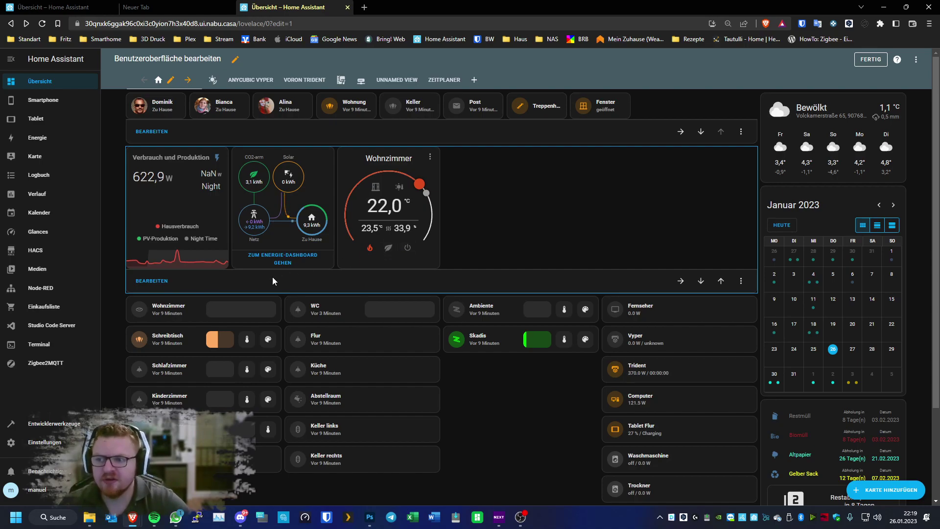
- Finish editing the dashboard and open its Zeitplaner view
click(870, 65)
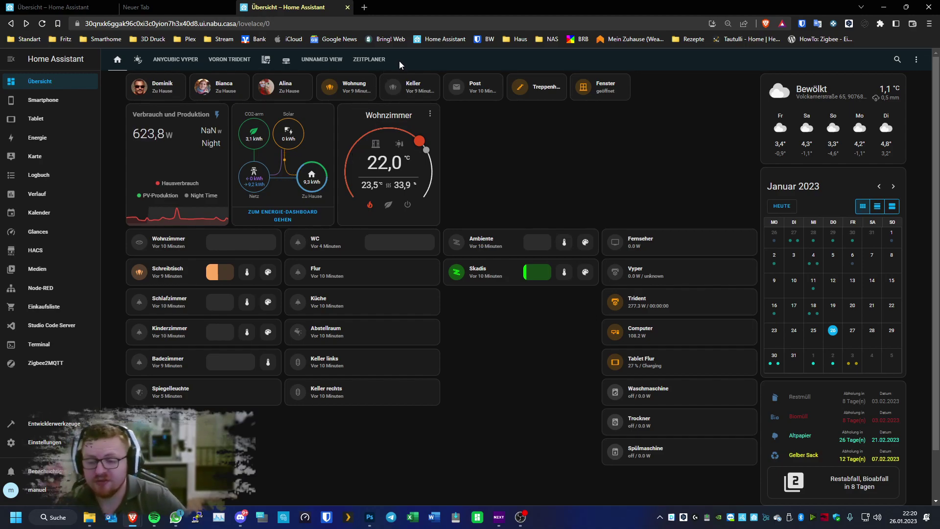
click(374, 63)
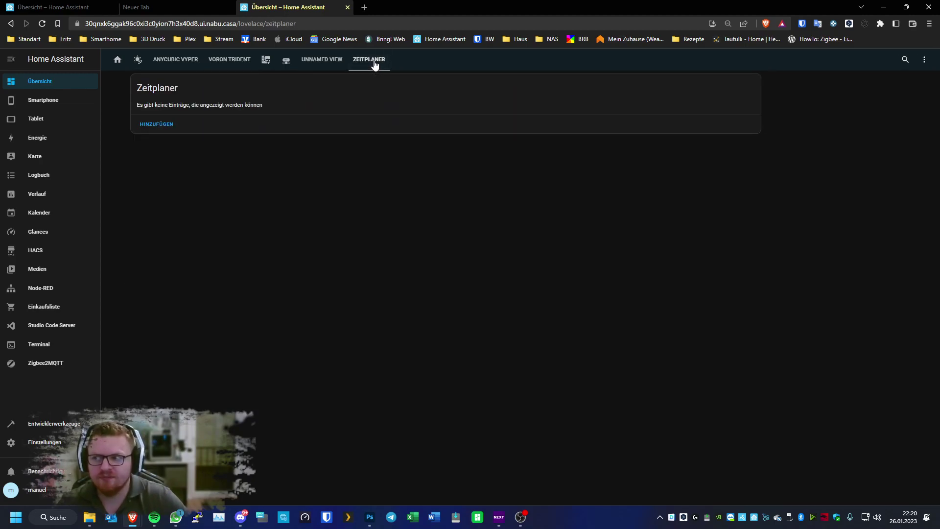
click(926, 59)
click(258, 254)
- Search the integrations that can be added under Geräte & Dienste for "sche", adding none
click(44, 442)
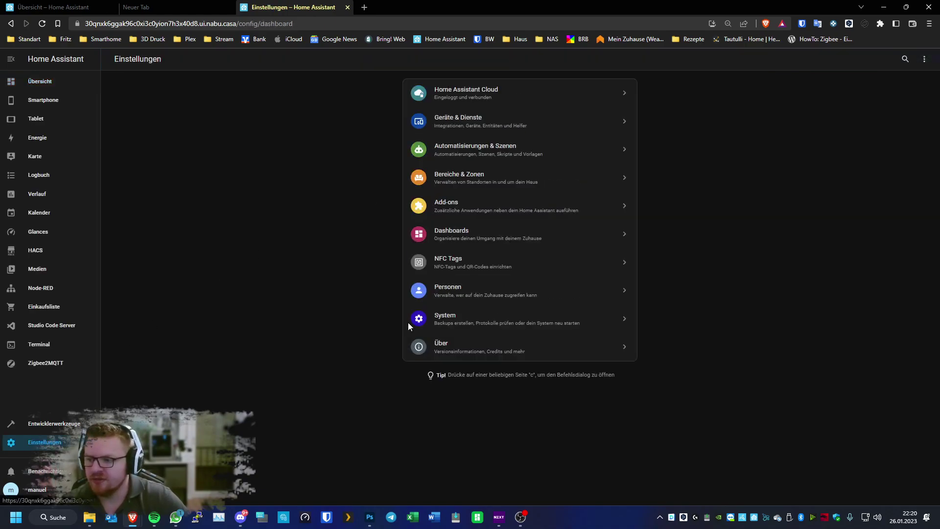
click(523, 135)
click(882, 490)
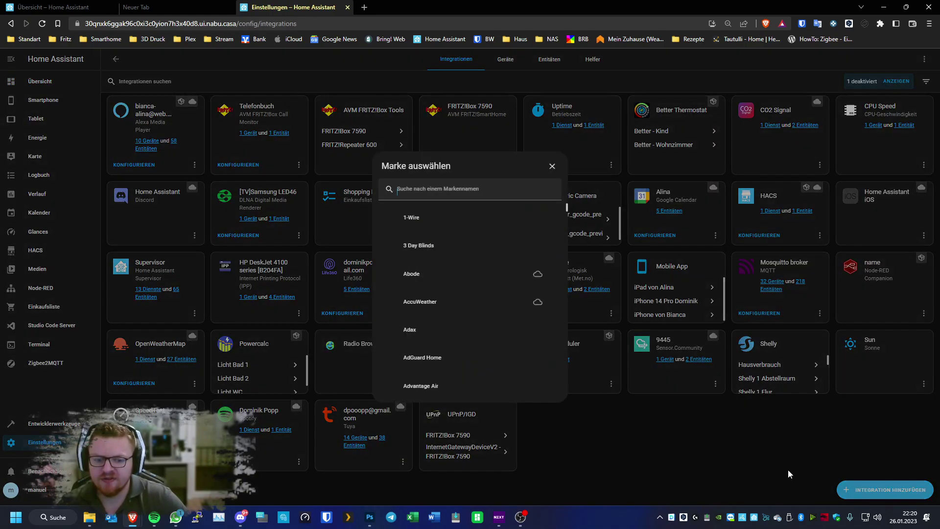
text(sche)
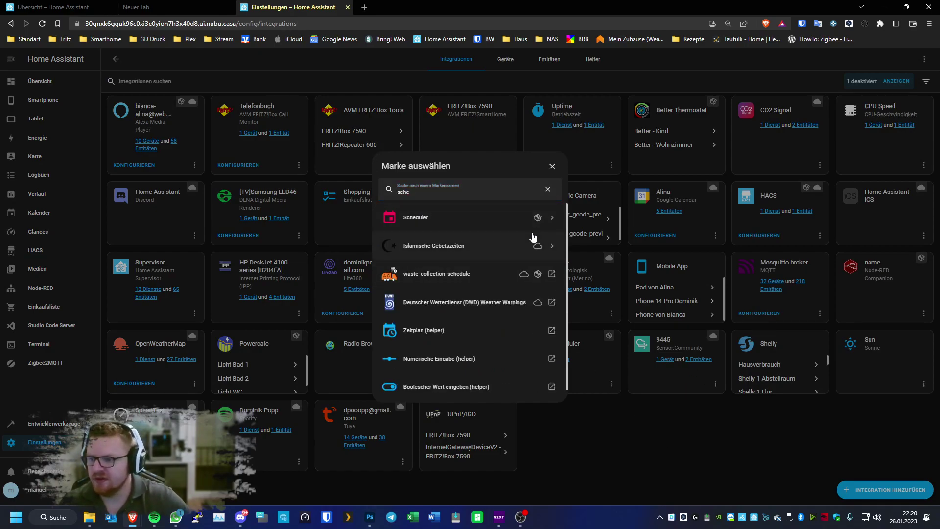
click(552, 166)
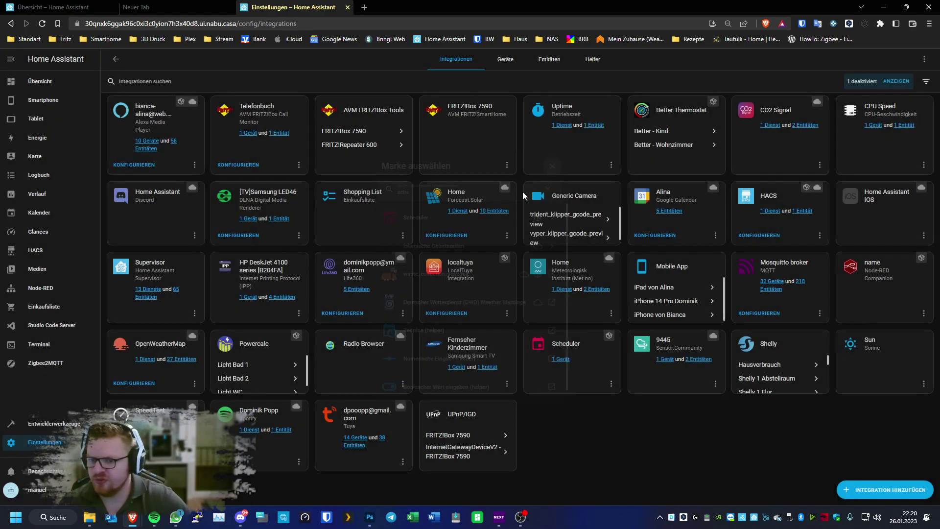
- Delete the existing Zeitplaner card from the Zeitplaner view of the Übersicht dashboard
click(39, 82)
click(368, 60)
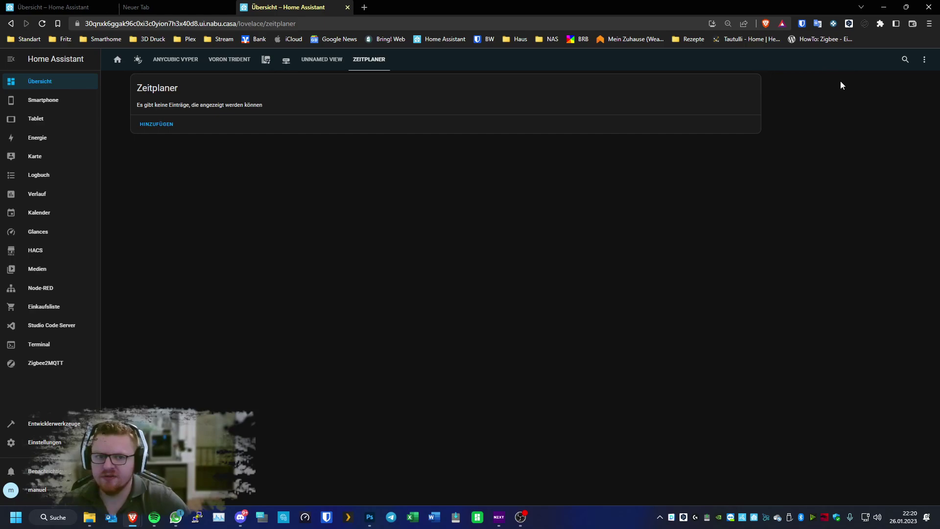
click(924, 59)
click(886, 82)
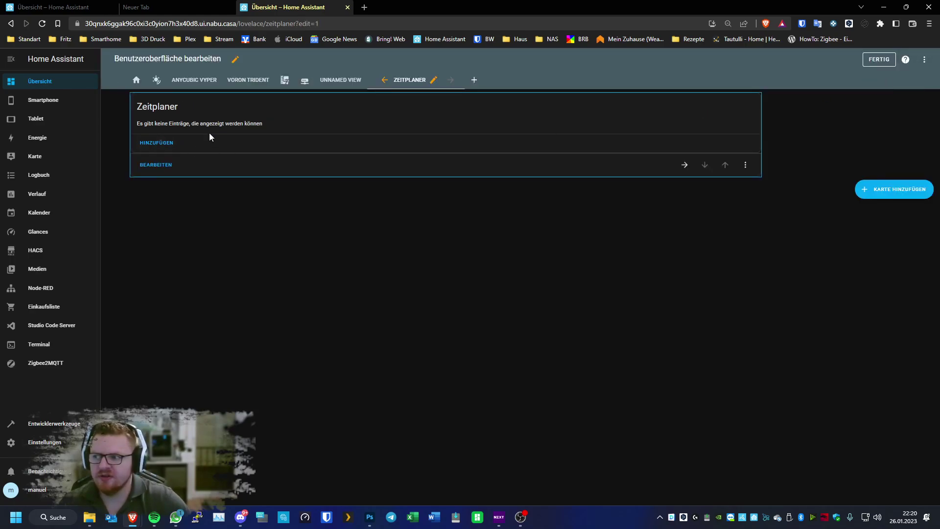
click(745, 165)
click(759, 227)
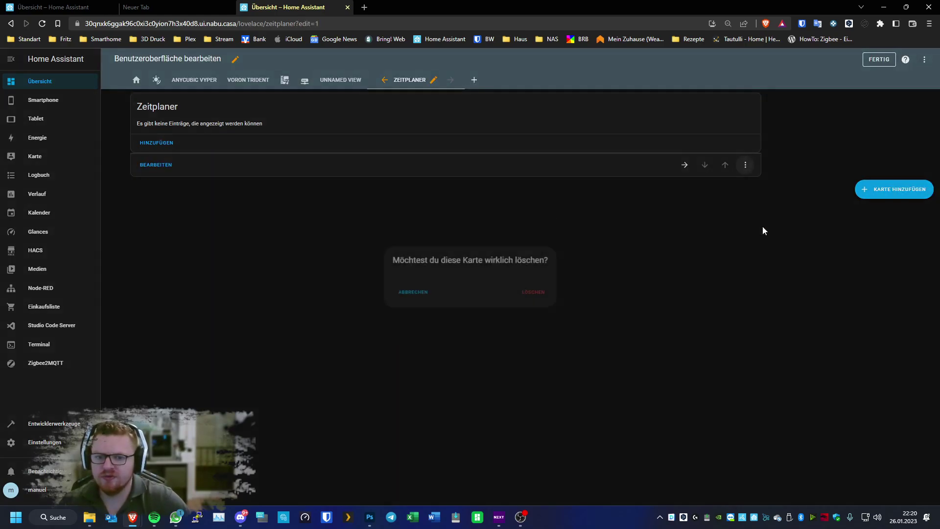
click(535, 325)
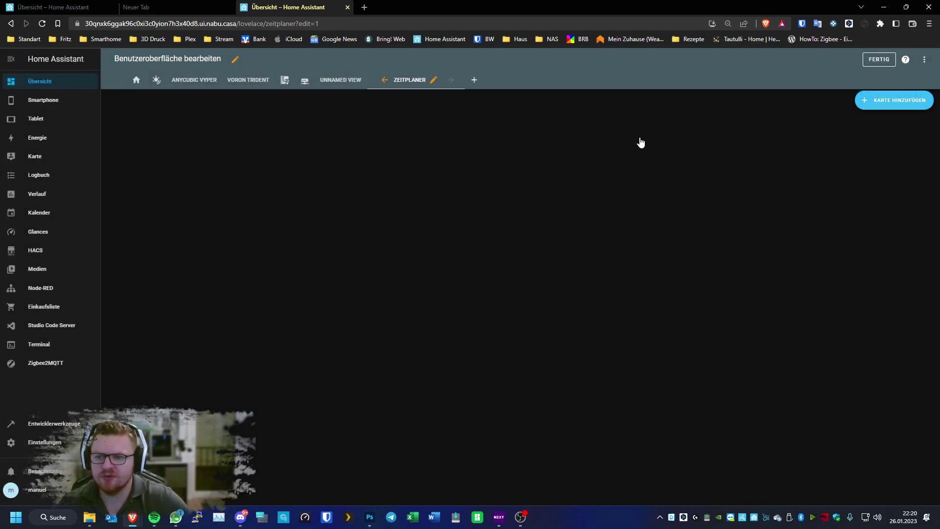
- Add a Scheduler Card to the Zeitplaner view with all climate, person and group entities included, and finish editing the dashboard
text(sc)
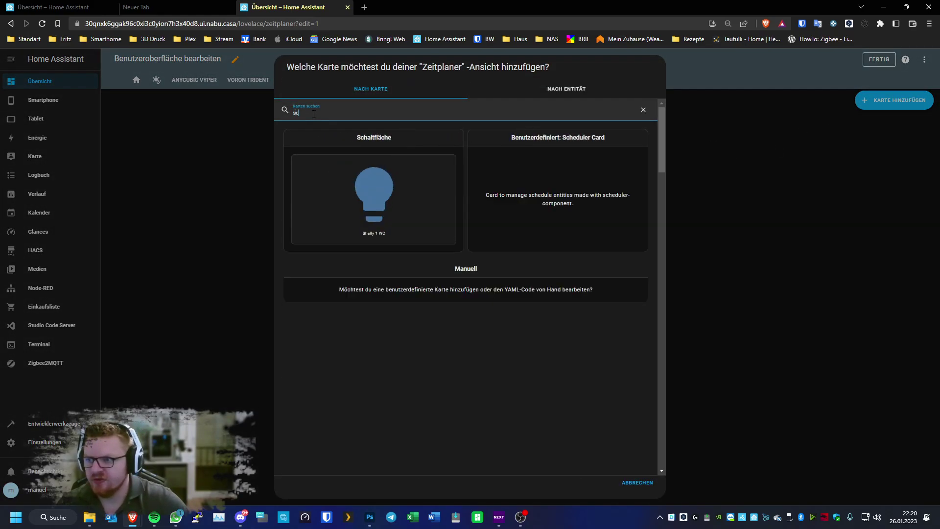
click(568, 178)
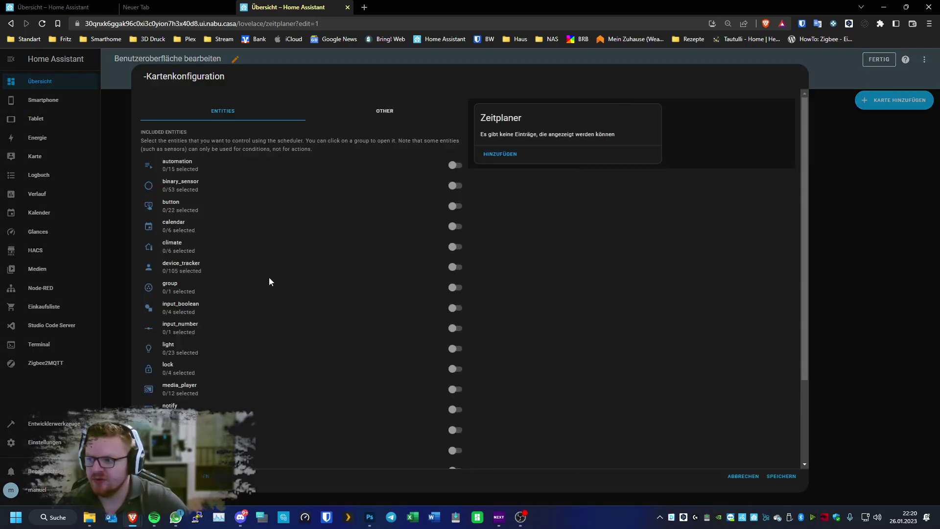
click(455, 247)
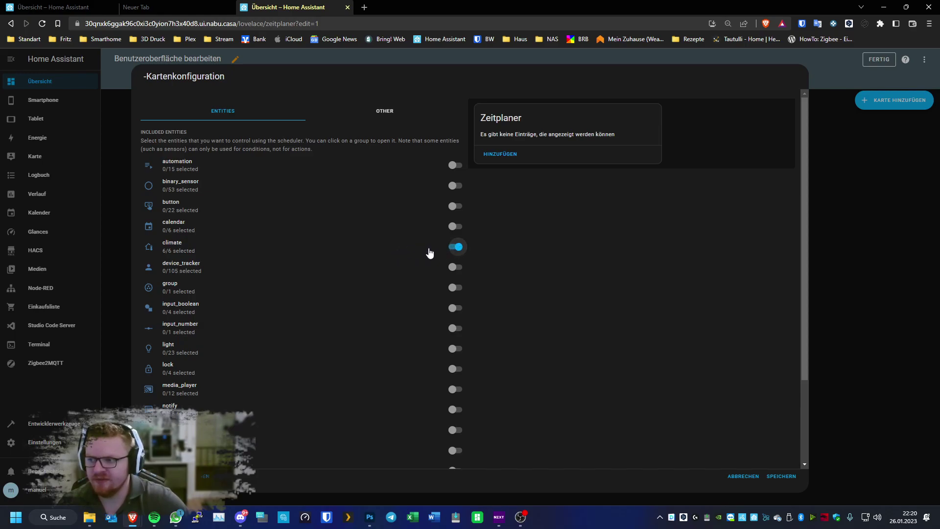
scroll(346, 331, down, 2)
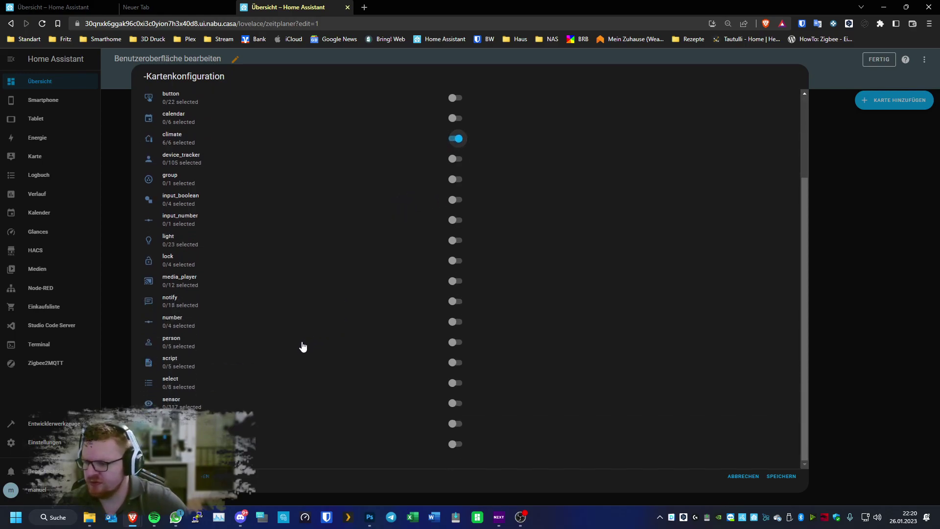
click(451, 345)
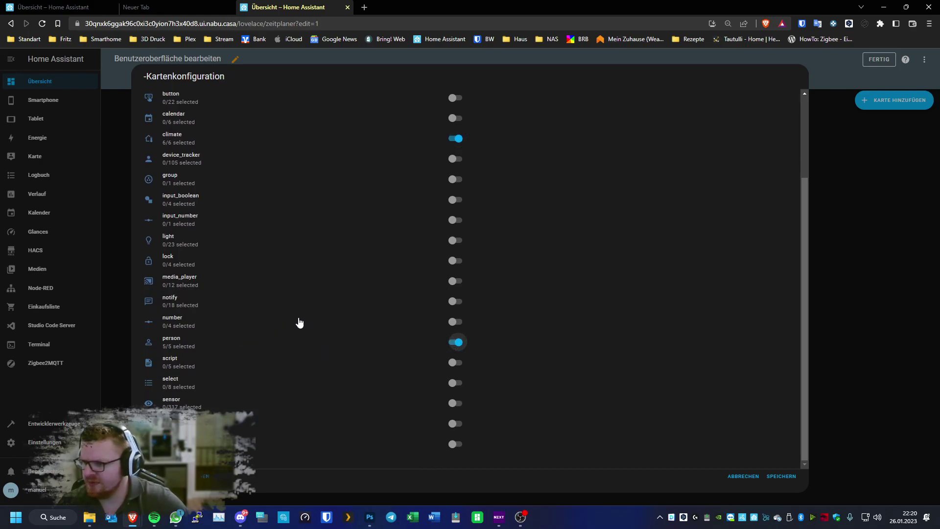
click(459, 180)
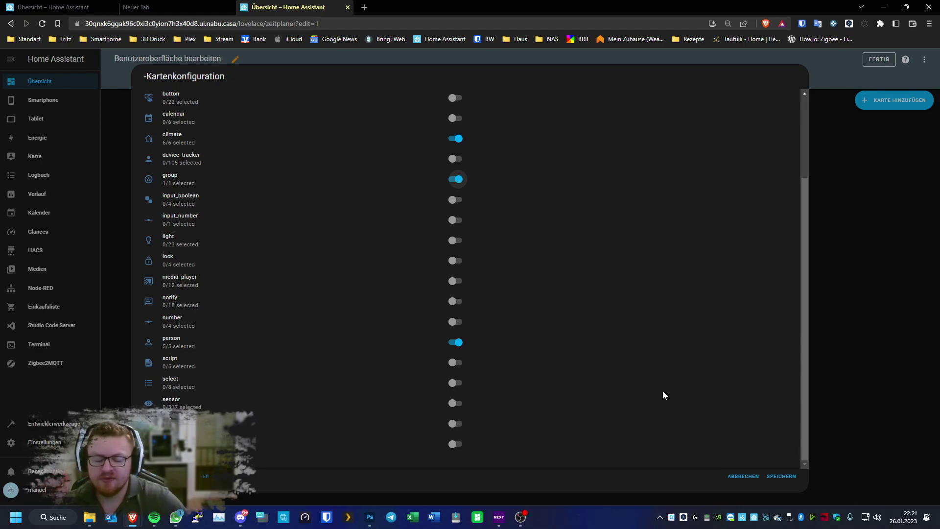
click(781, 476)
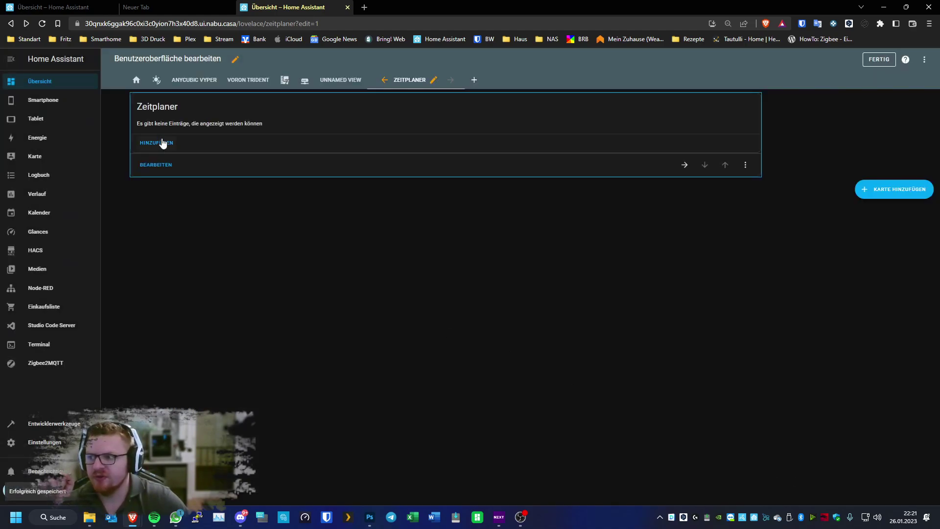
click(879, 59)
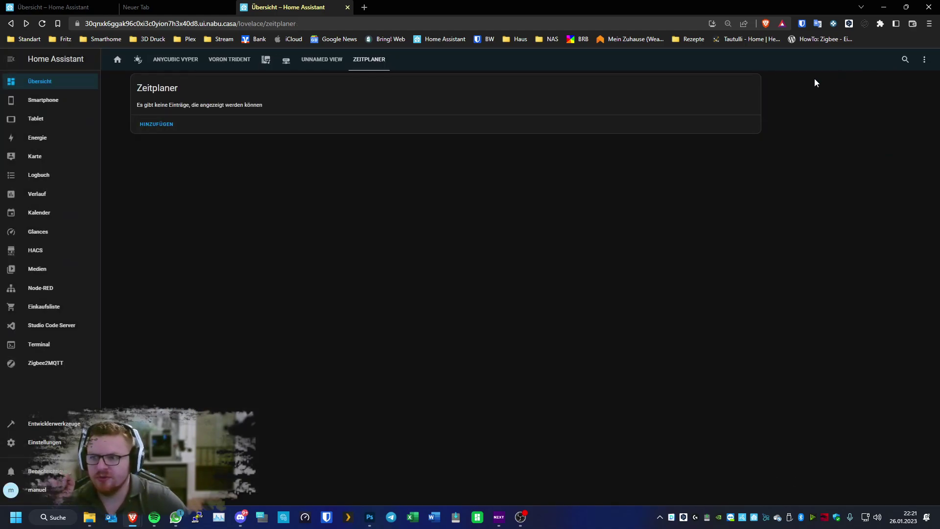
- Start a new schedule for the heating entity Better - Wohnzimmer using the Erstelle Zeitplan option
click(176, 126)
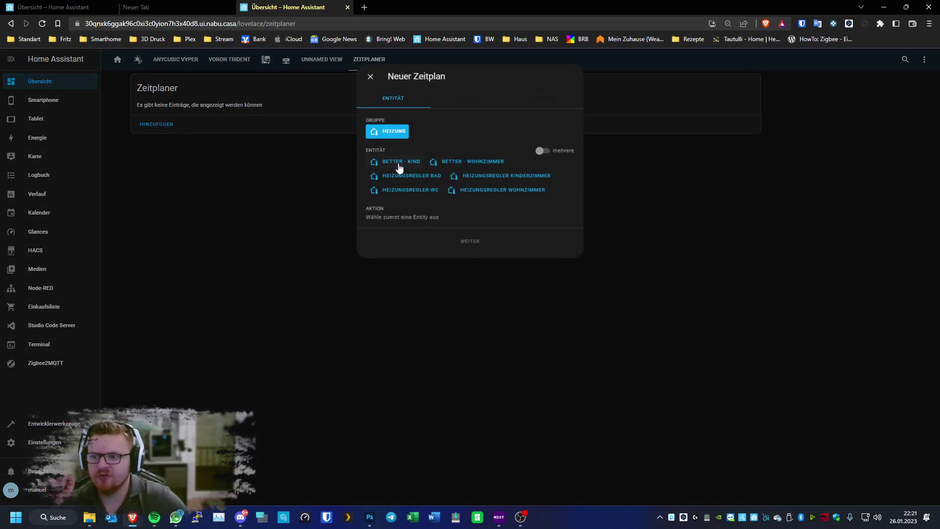
click(457, 163)
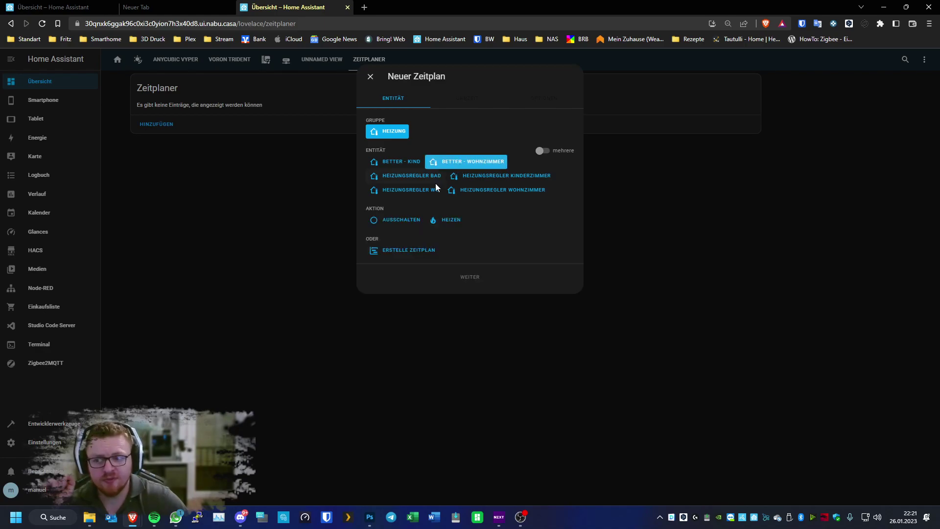
click(402, 254)
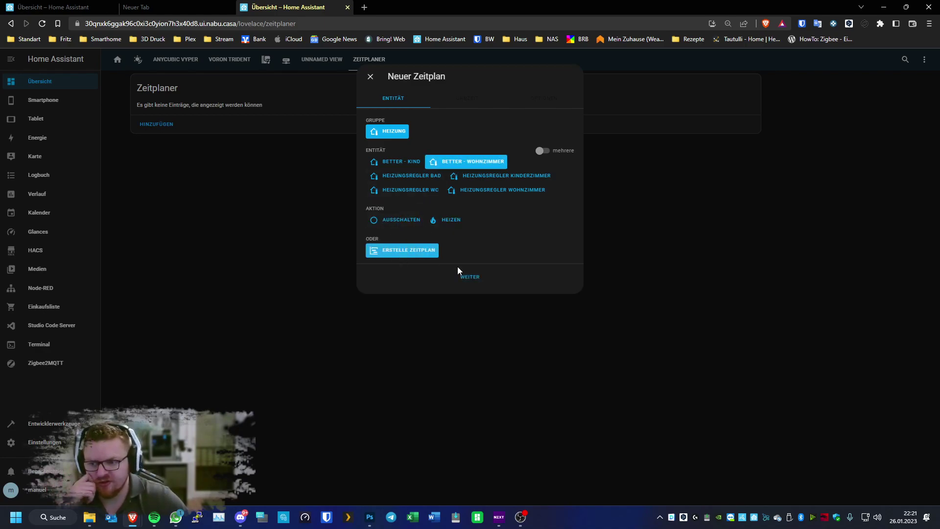
click(471, 279)
- Set the boundaries between the schedule's three time slots to 6:00 and 22:00
click(424, 202)
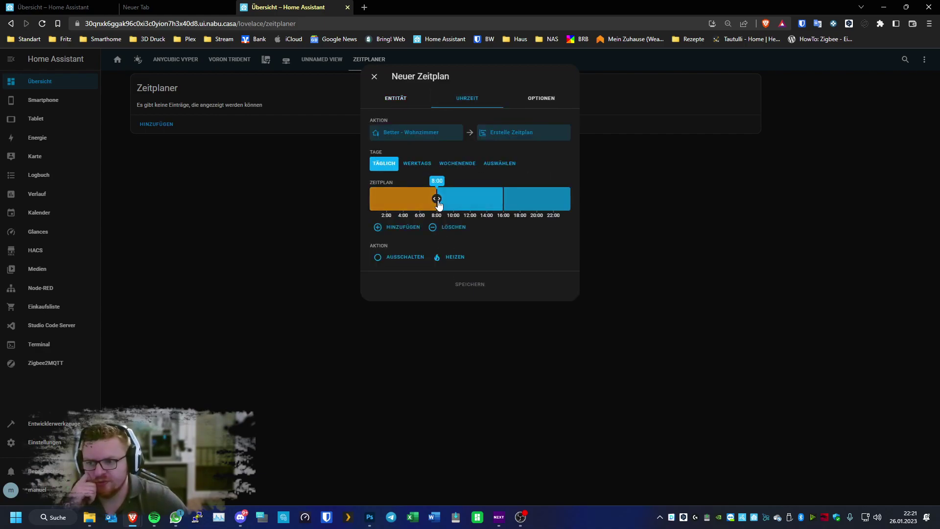
mouse_move(427, 206)
mouse_down()
mouse_move(413, 204)
mouse_move(430, 204)
mouse_move(421, 204)
mouse_up()
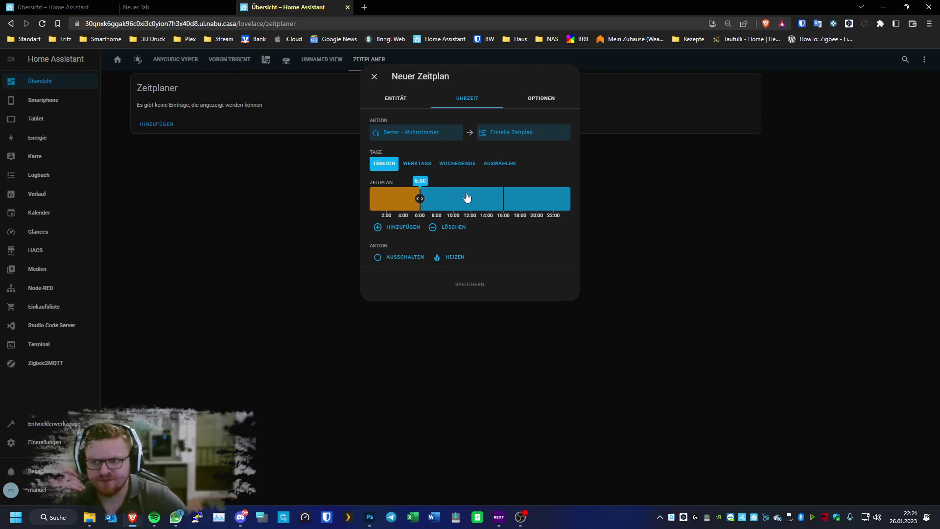
click(509, 201)
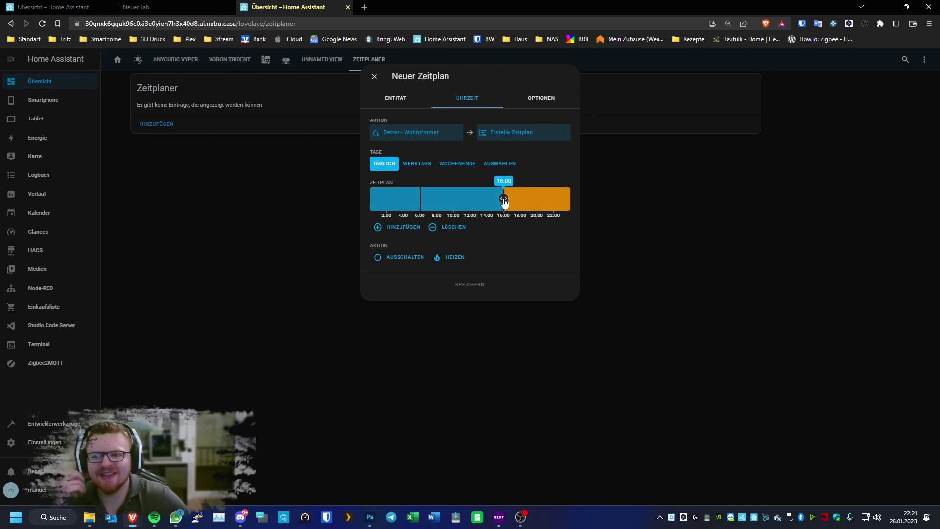
drag(505, 200, 556, 206)
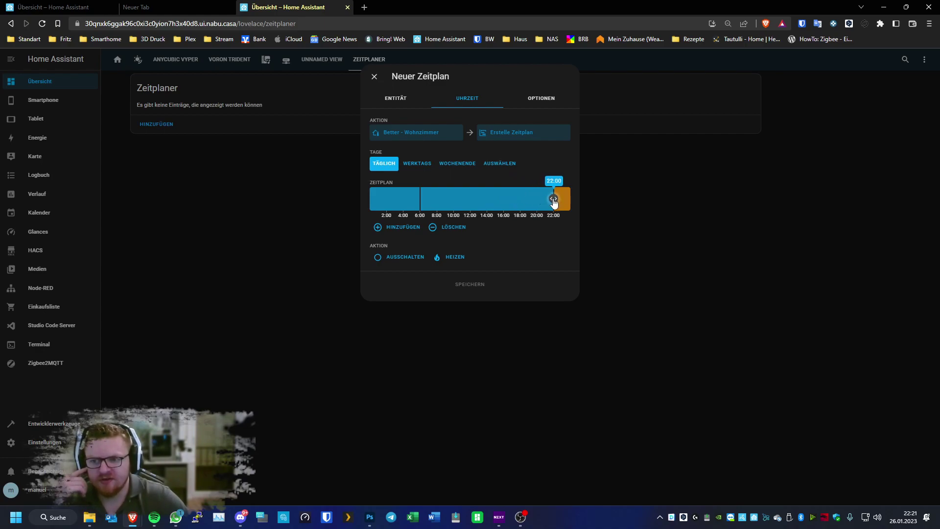
- Assign the Heizen action at 21 °C to the slot from 6:00 to 22:00
click(506, 203)
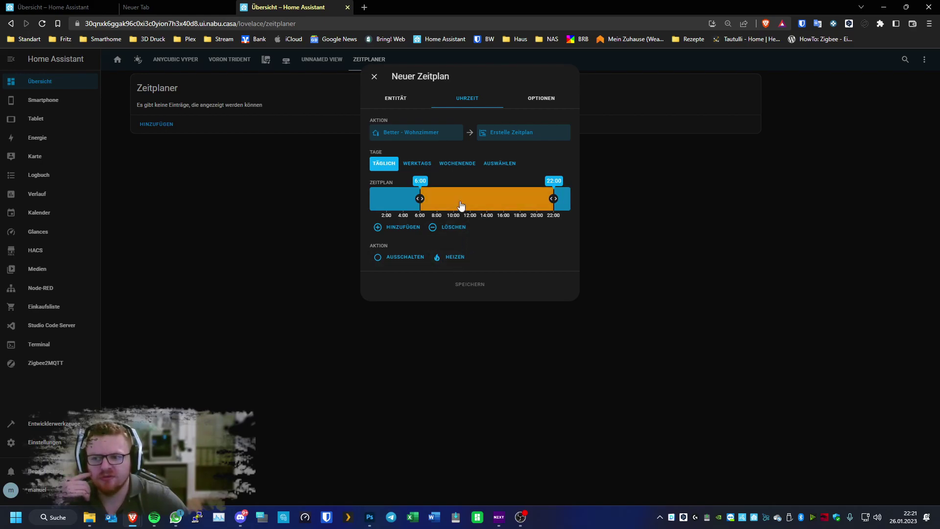
click(455, 258)
drag(381, 289, 482, 287)
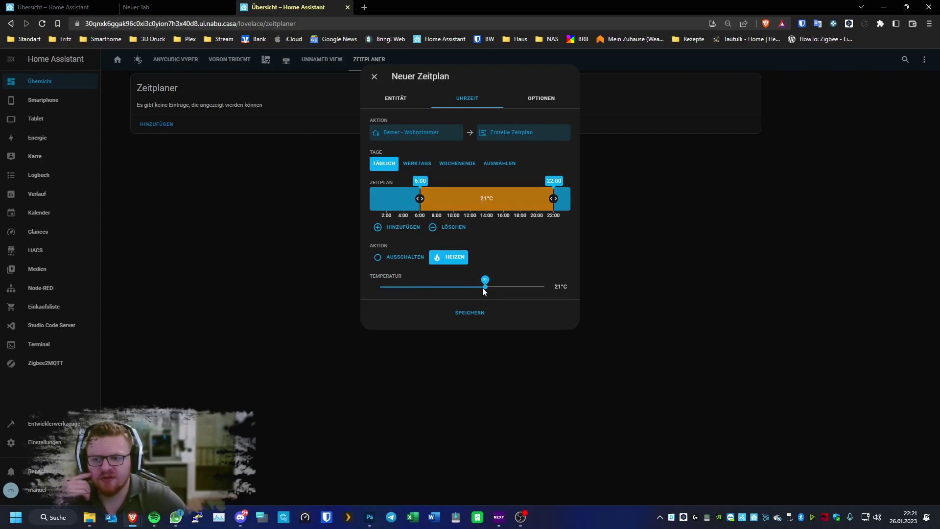
- Assign the Heizen action at 19 °C to the slots after 22:00 and before 6:00
click(568, 203)
click(451, 258)
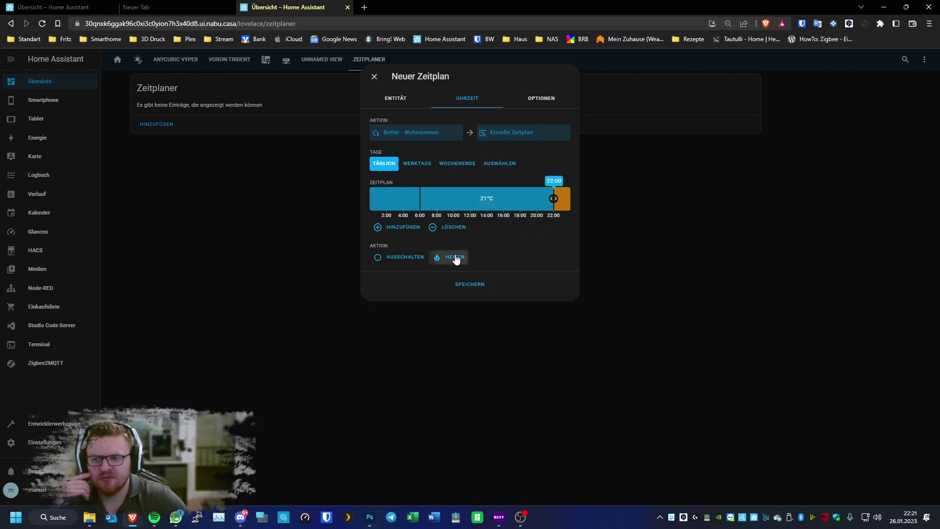
drag(380, 289, 472, 290)
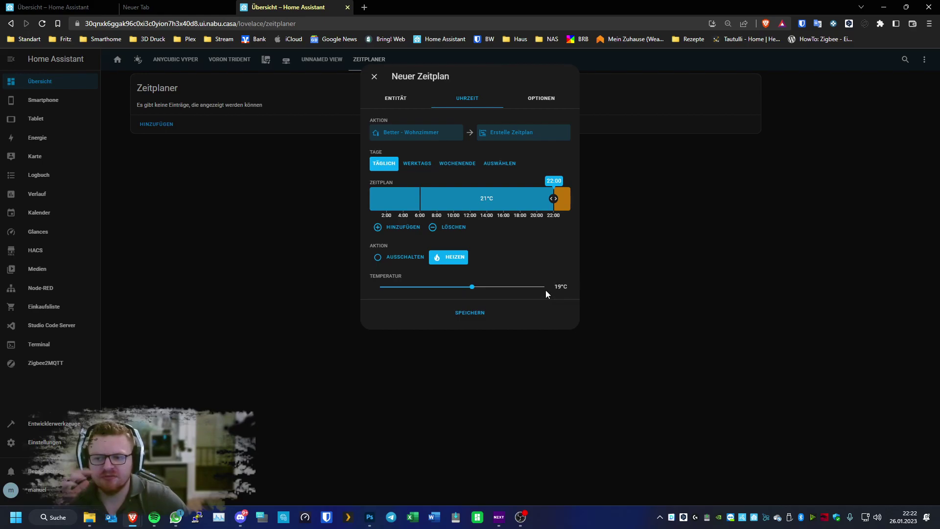
click(394, 197)
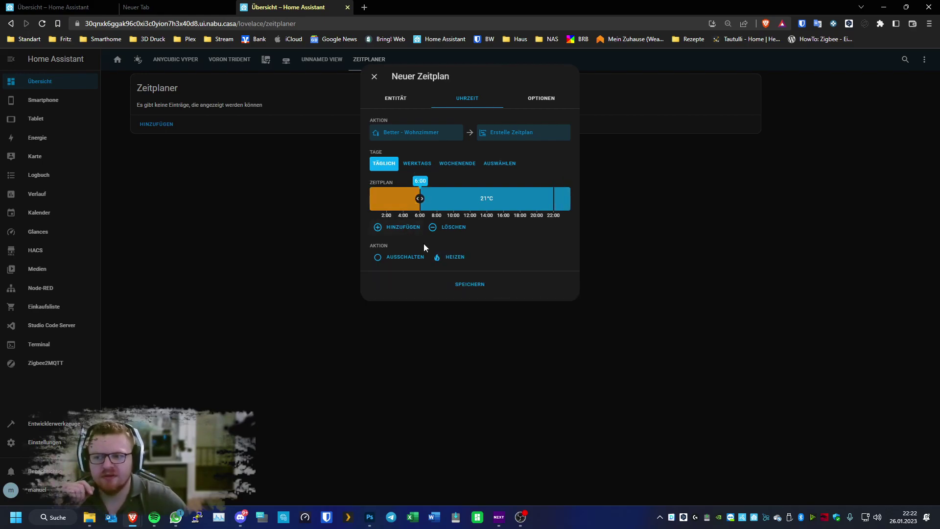
click(454, 258)
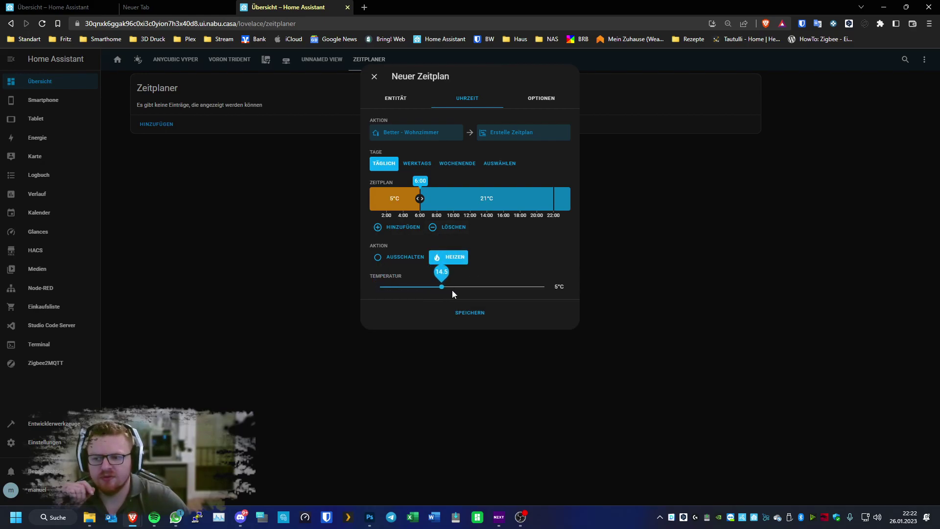
drag(474, 286, 475, 285)
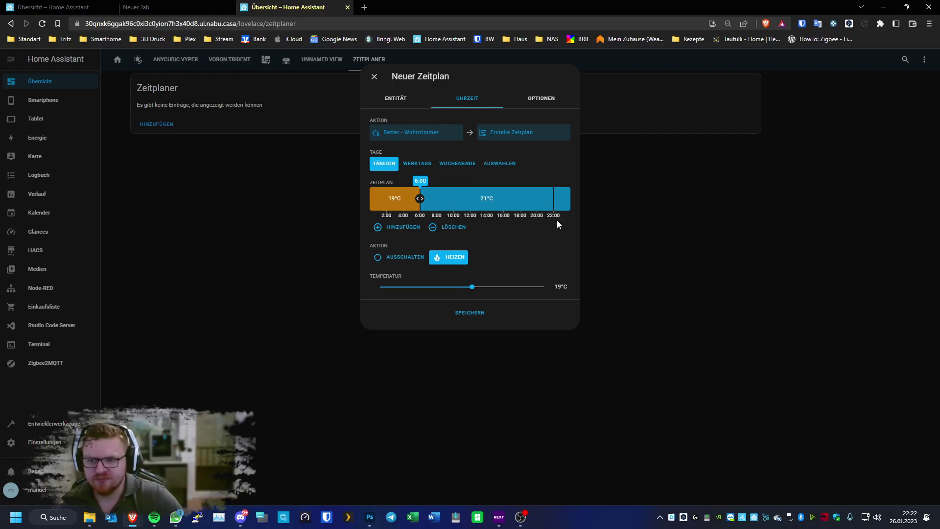
- Add the condition that the Family group ist Zu Hause, with conditions rechecked whenever the states change
click(543, 103)
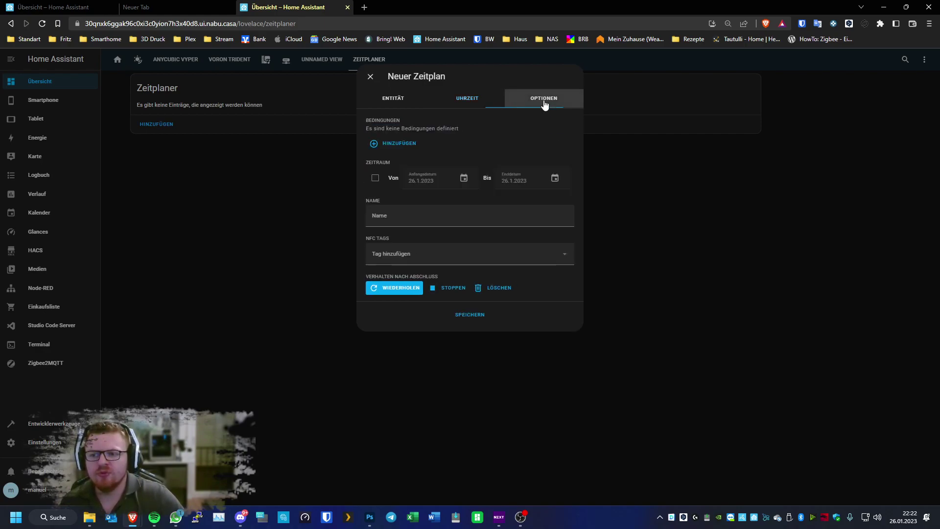
click(390, 145)
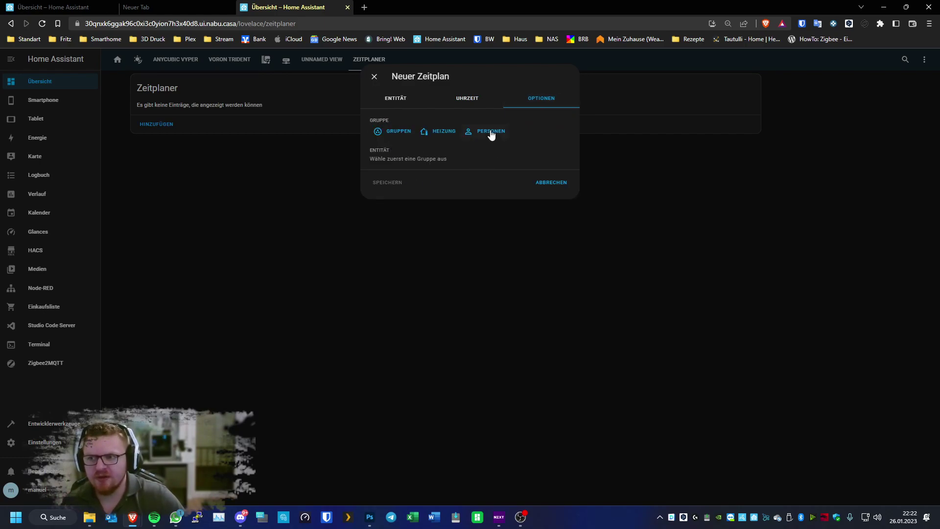
click(395, 136)
click(397, 161)
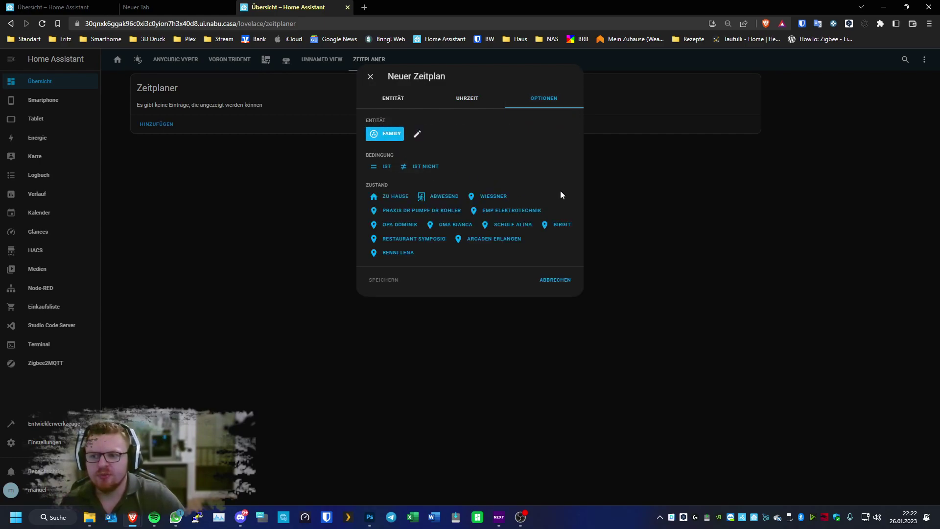
click(382, 166)
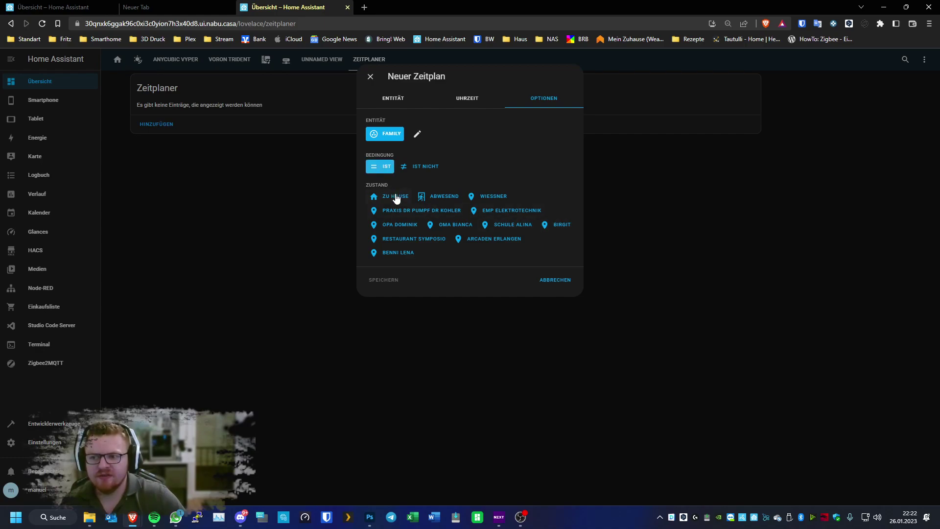
click(393, 196)
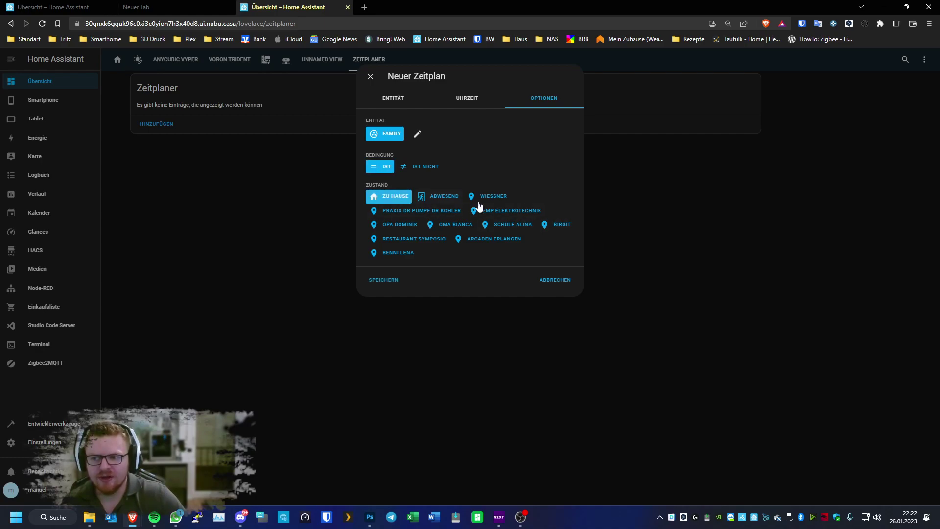
click(394, 282)
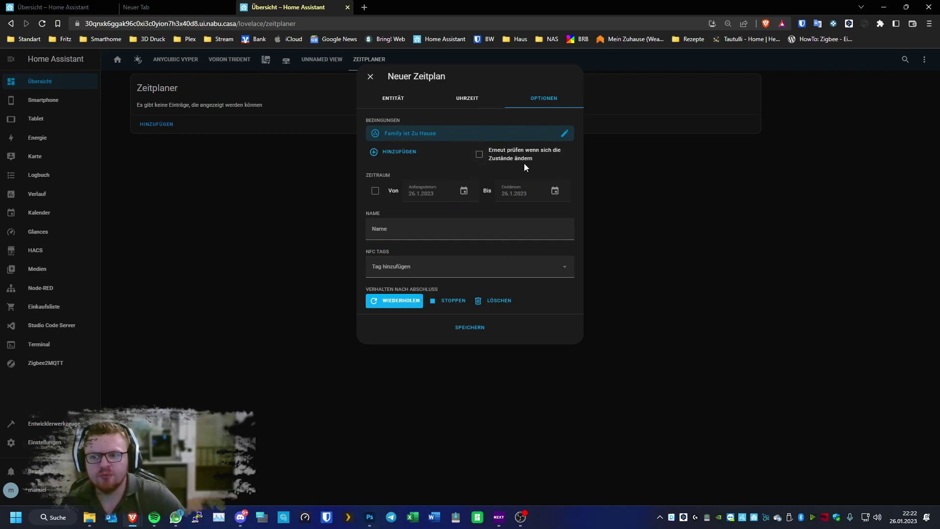
click(479, 154)
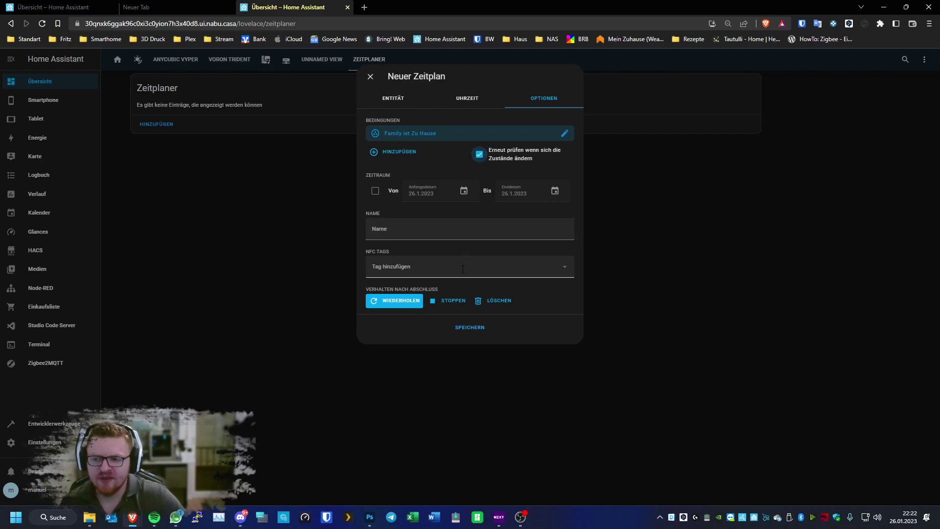
- Name the schedule "Family at home" and save it
click(400, 228)
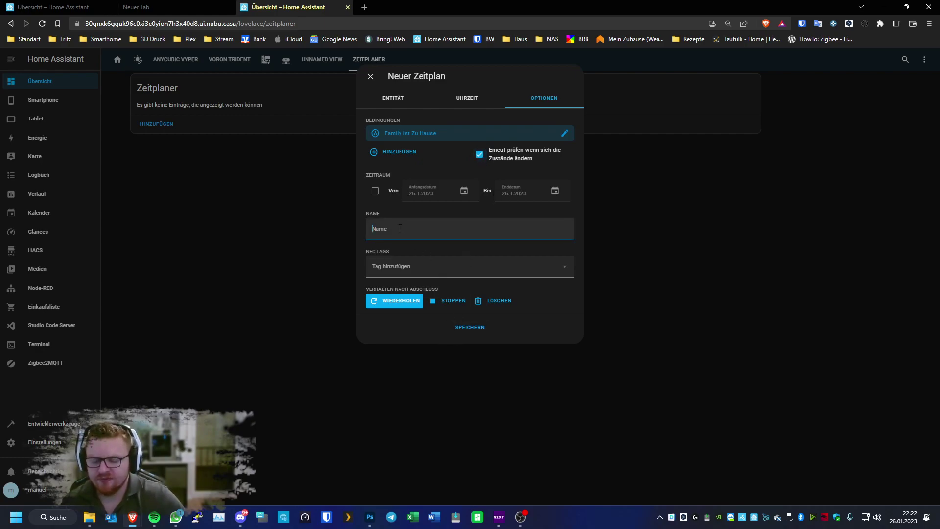
text(Famil)
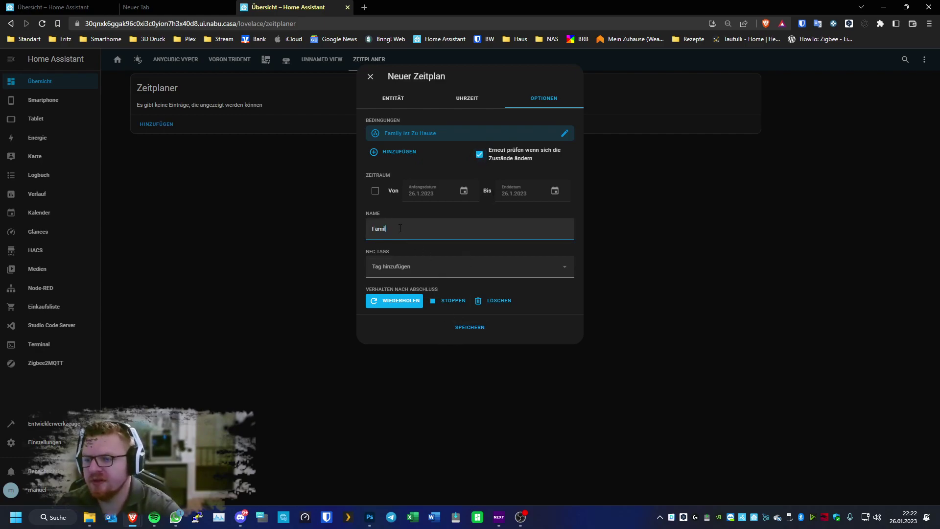
text(y at ho)
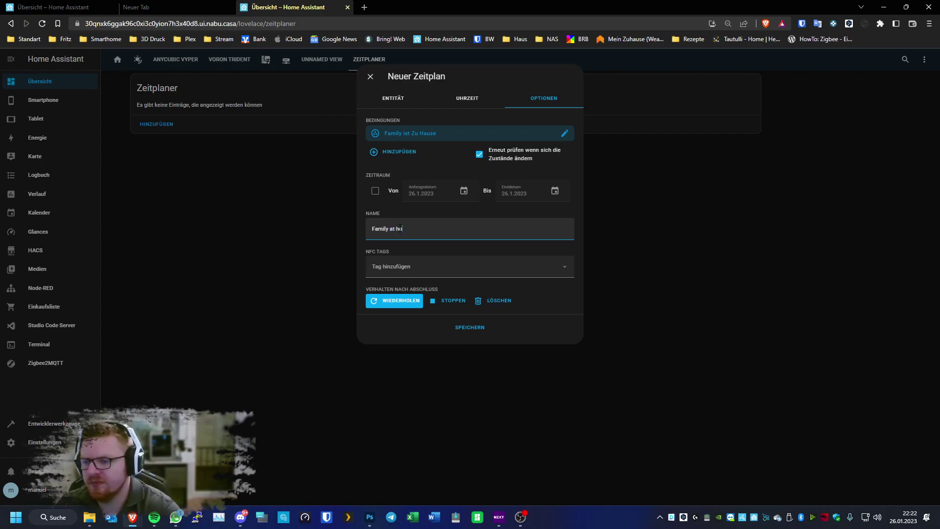
text(me)
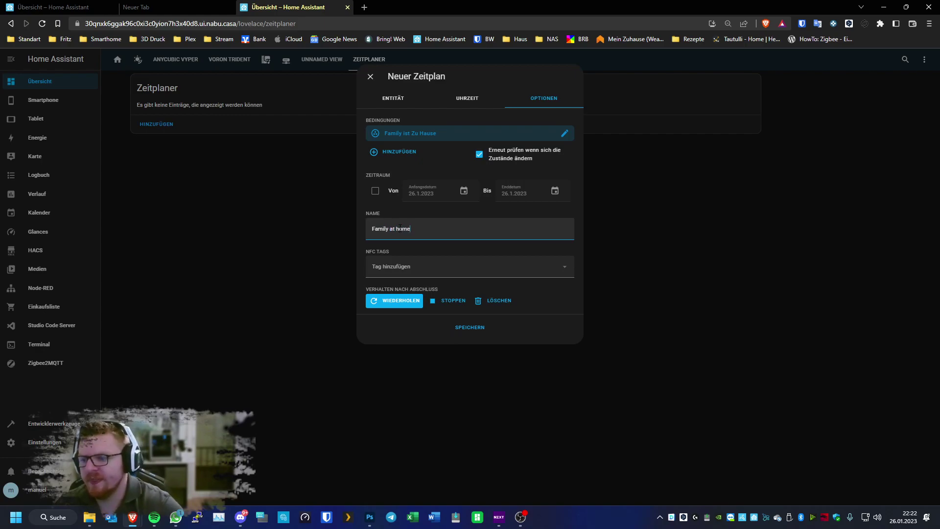
click(469, 329)
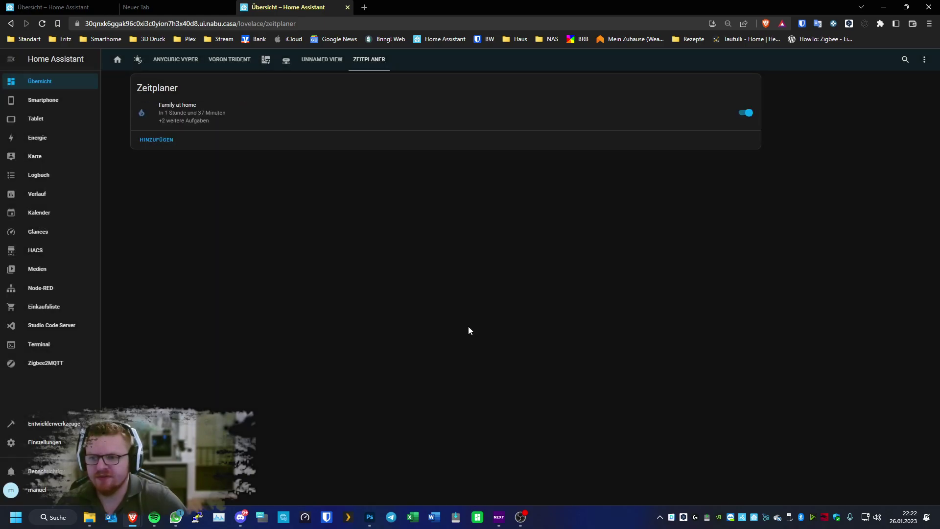
- Rename the saved schedule "Wohnzimmer - Family at home" and save the change
click(214, 117)
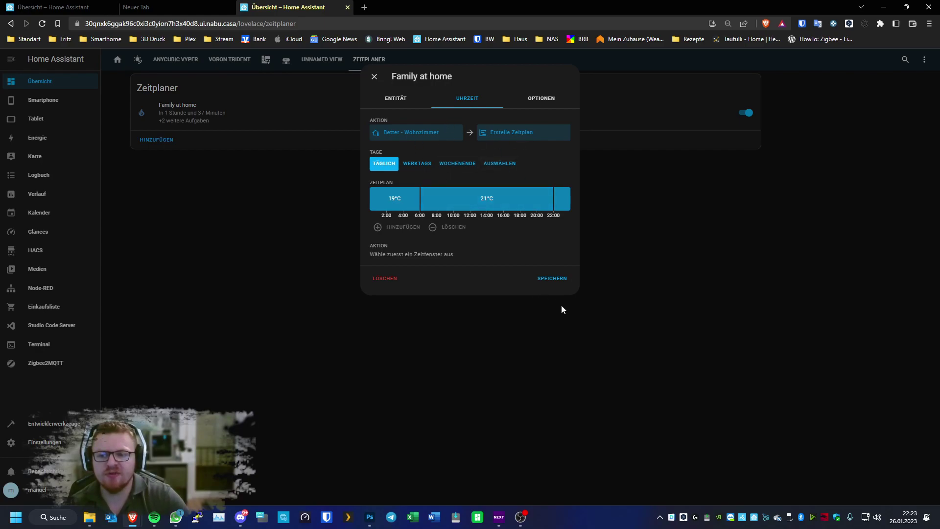
click(558, 281)
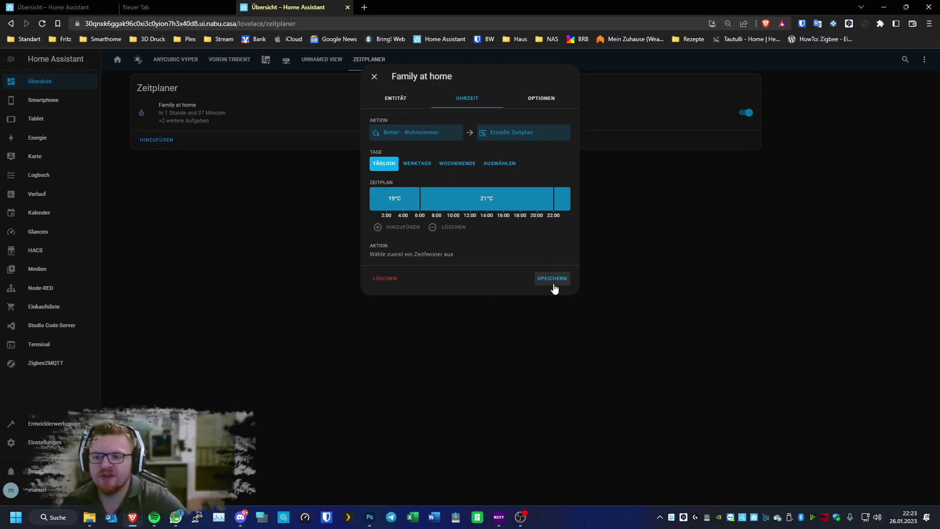
click(520, 110)
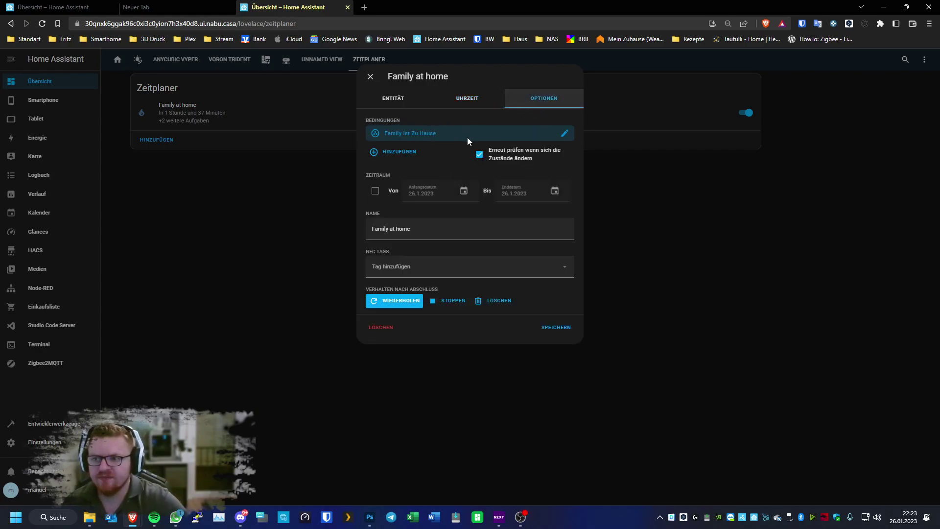
click(420, 230)
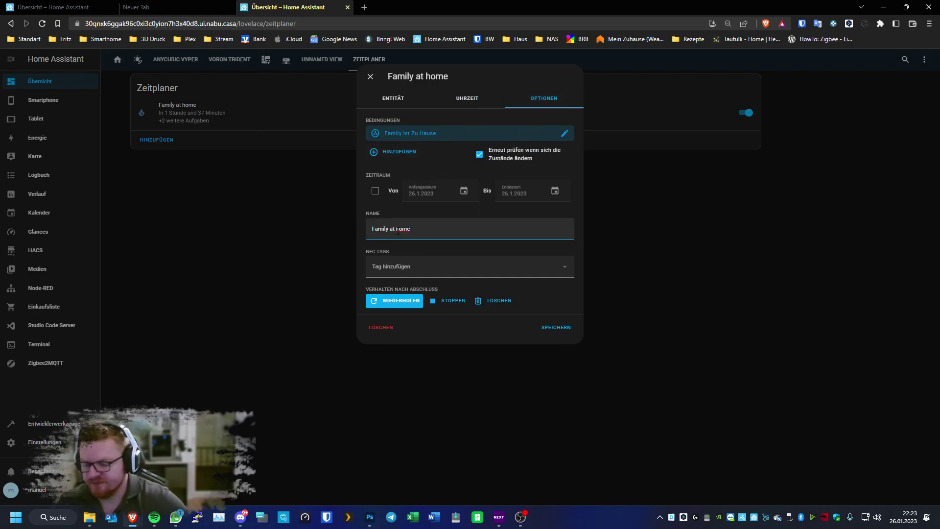
text(Wohnzimmer )
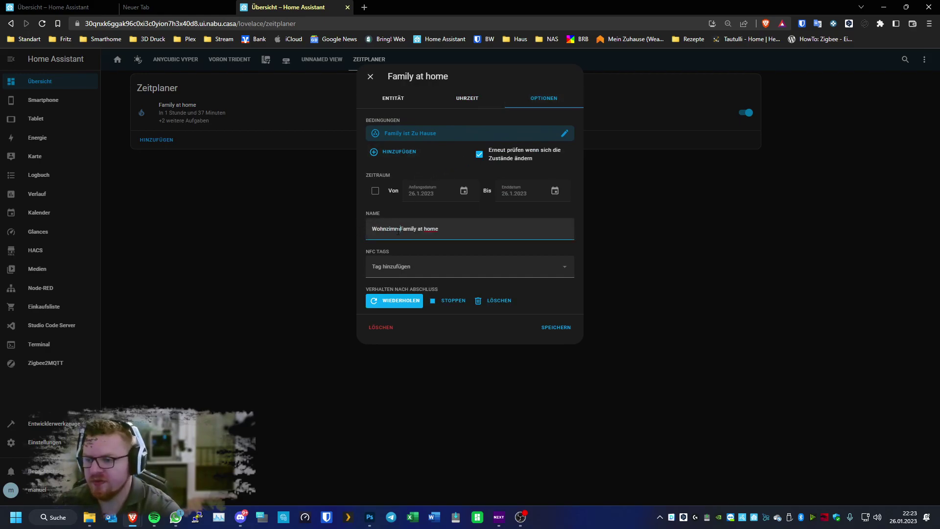
text(-)
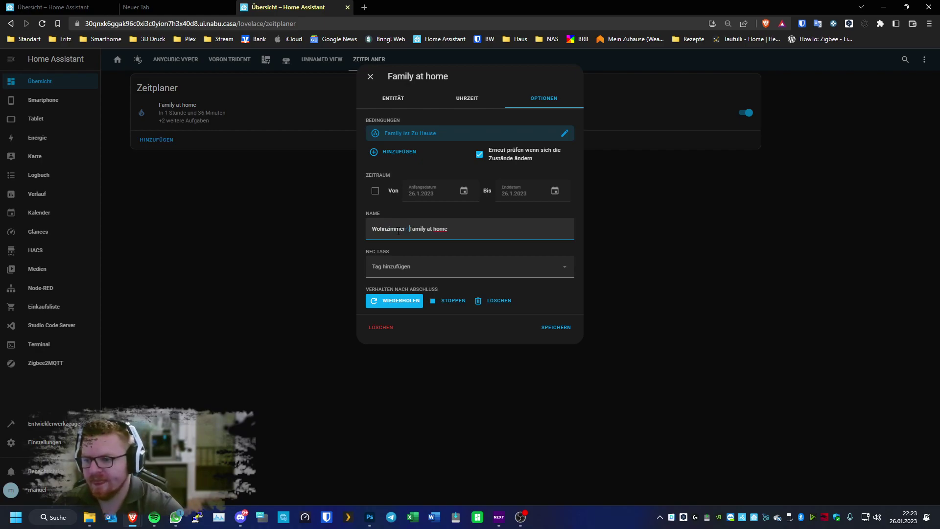
click(566, 333)
- Start a second schedule for Better - Wohnzimmer using the Erstelle Zeitplan option
click(154, 140)
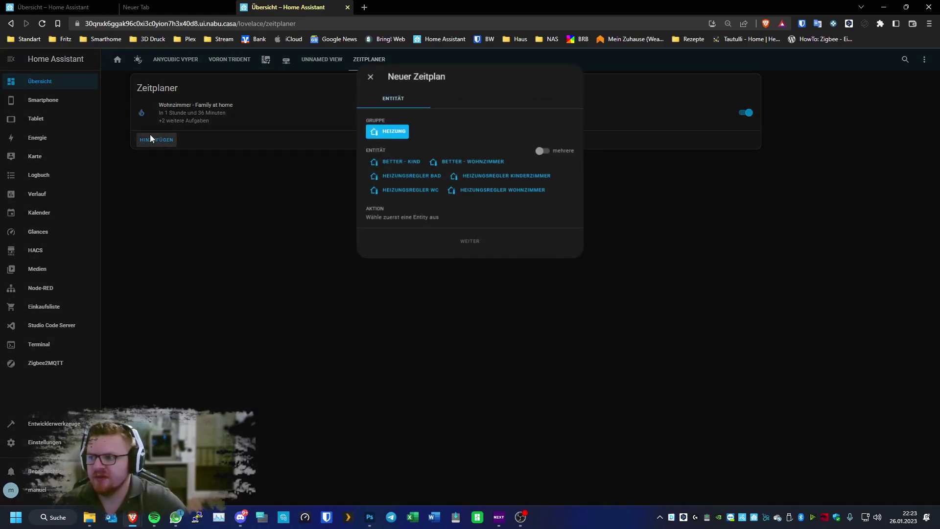
click(456, 165)
click(402, 252)
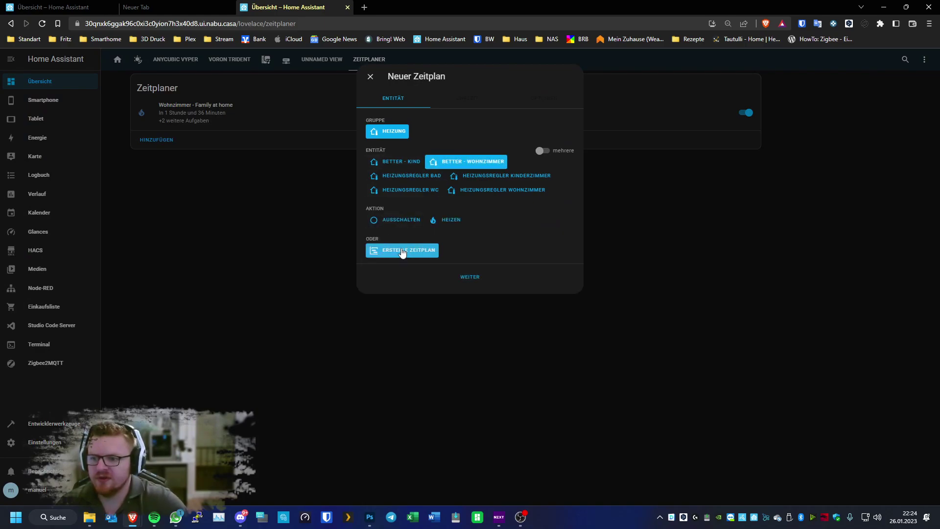
click(460, 275)
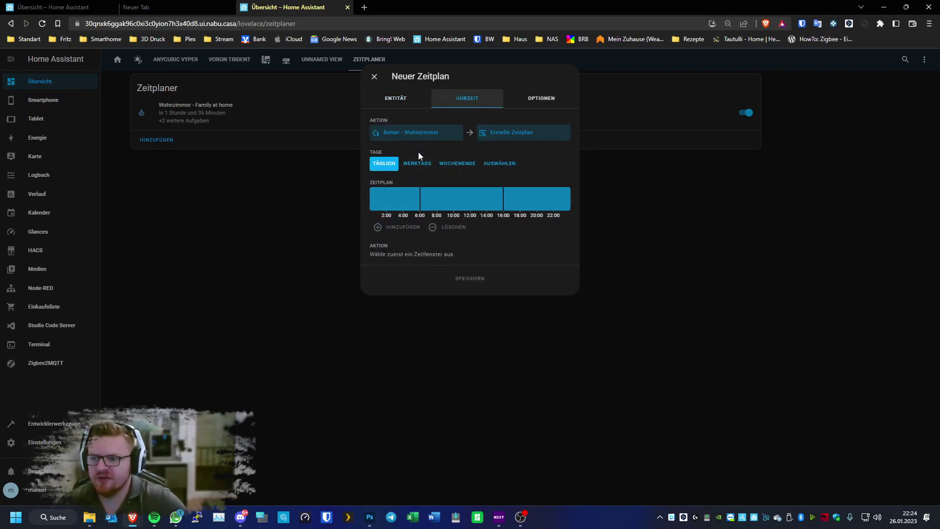
- Delete the middle time slot and set the boundary between the two remaining slots to 12:00
click(426, 204)
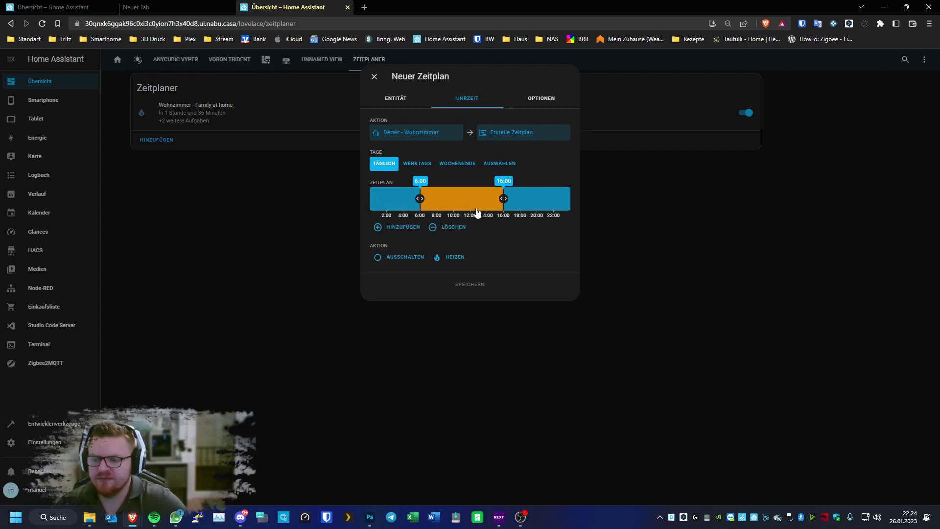
click(451, 229)
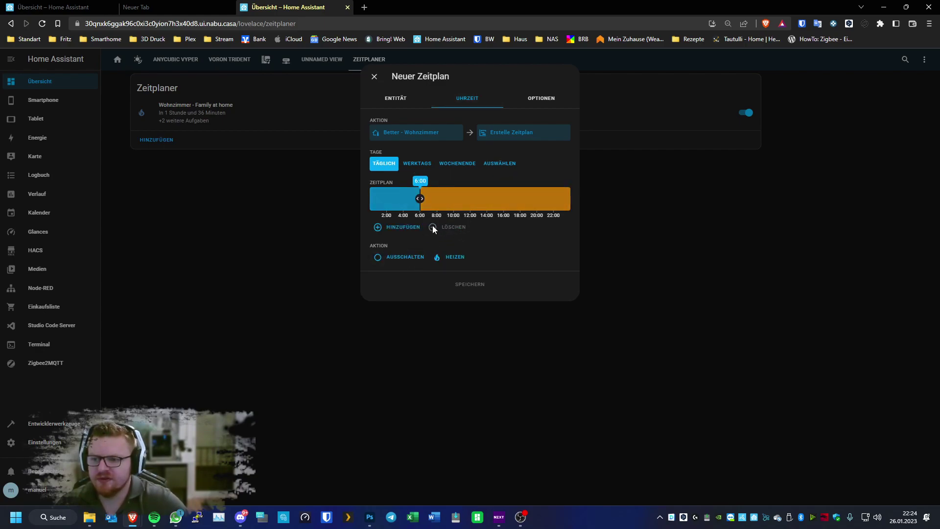
drag(421, 199, 471, 204)
- Assign the Heizen action at 19 °C to both the slot before and the slot after 12:00
click(455, 205)
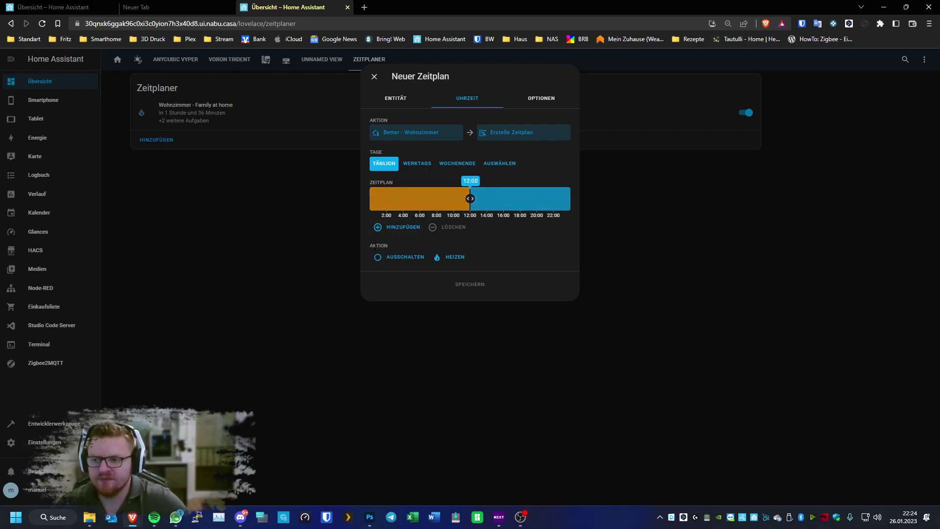
click(460, 257)
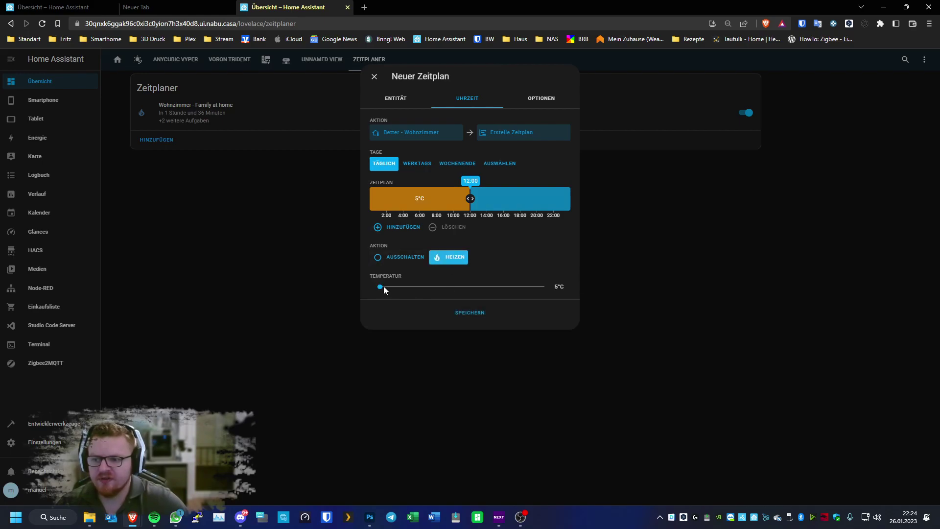
drag(384, 287, 476, 288)
click(508, 205)
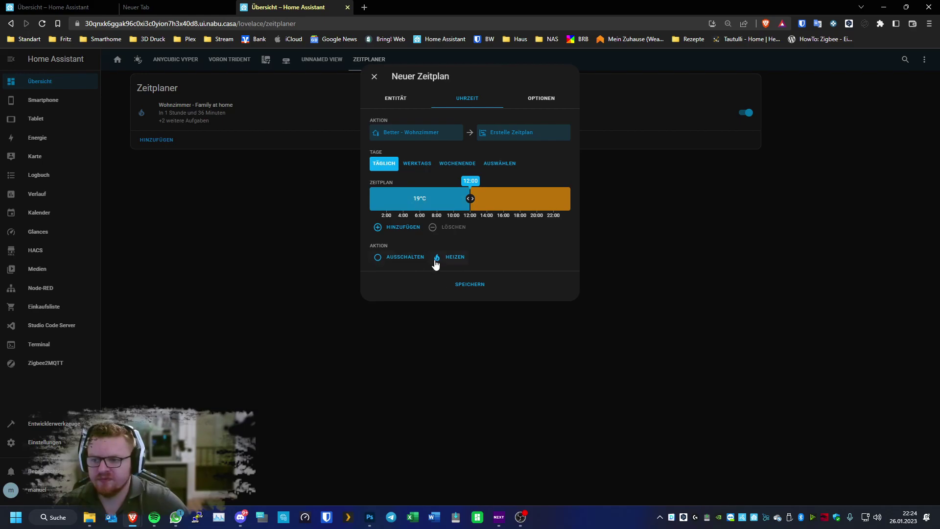
click(453, 257)
drag(395, 291, 473, 287)
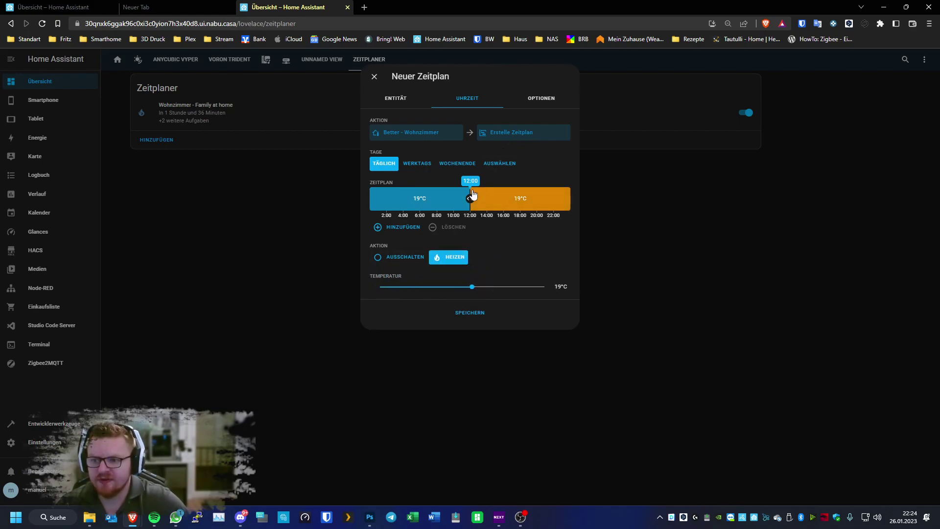
- Add the condition that the Family group ist nicht Zu Hause and save the second schedule
click(562, 102)
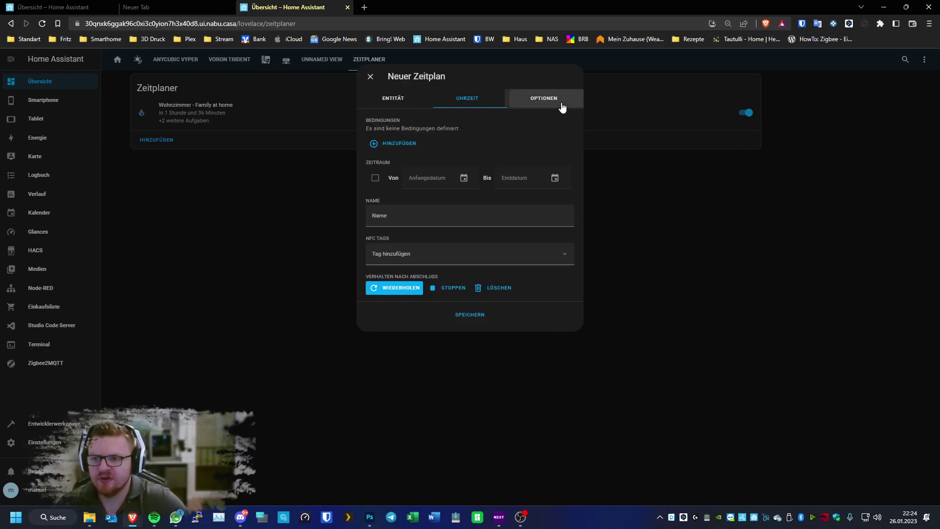
click(401, 143)
click(394, 136)
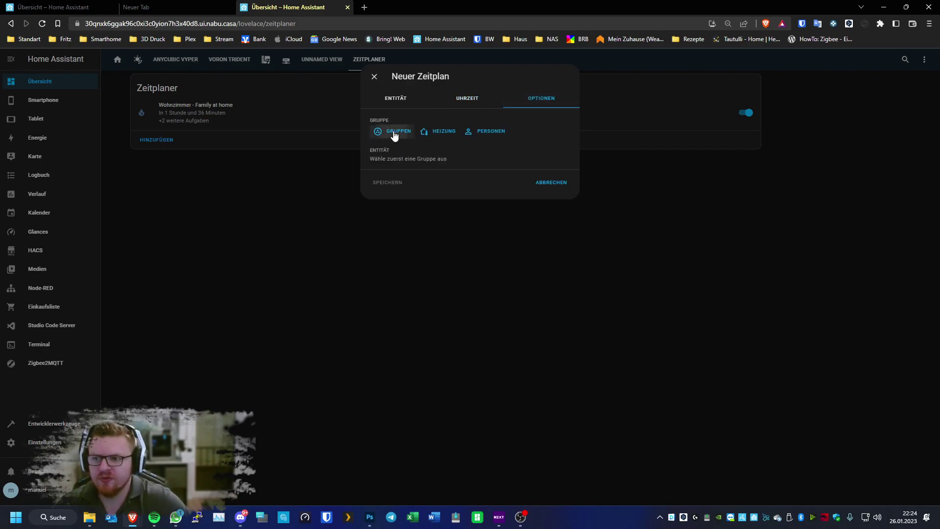
click(389, 171)
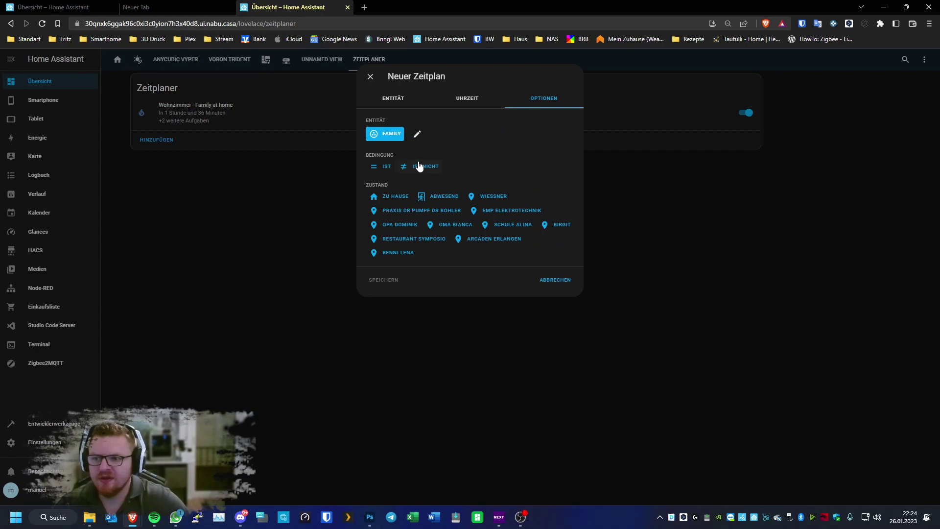
click(417, 166)
click(397, 197)
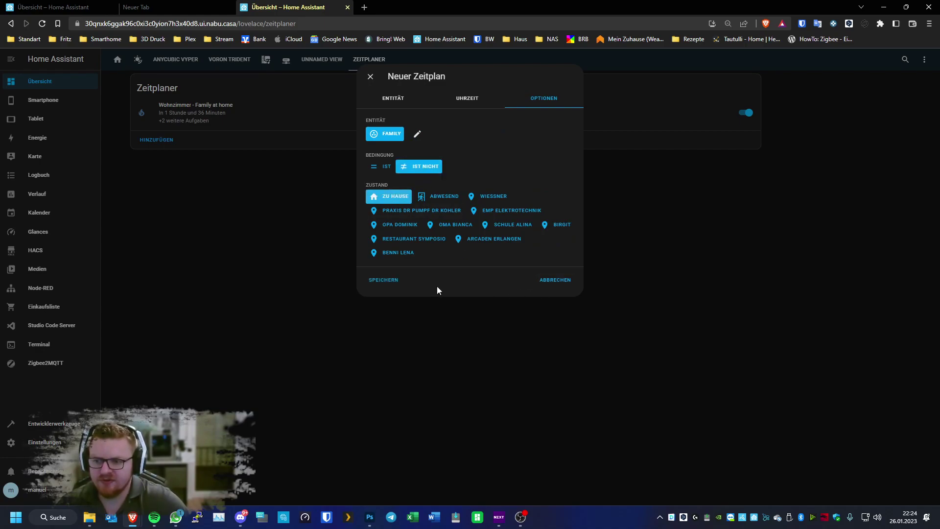
click(383, 279)
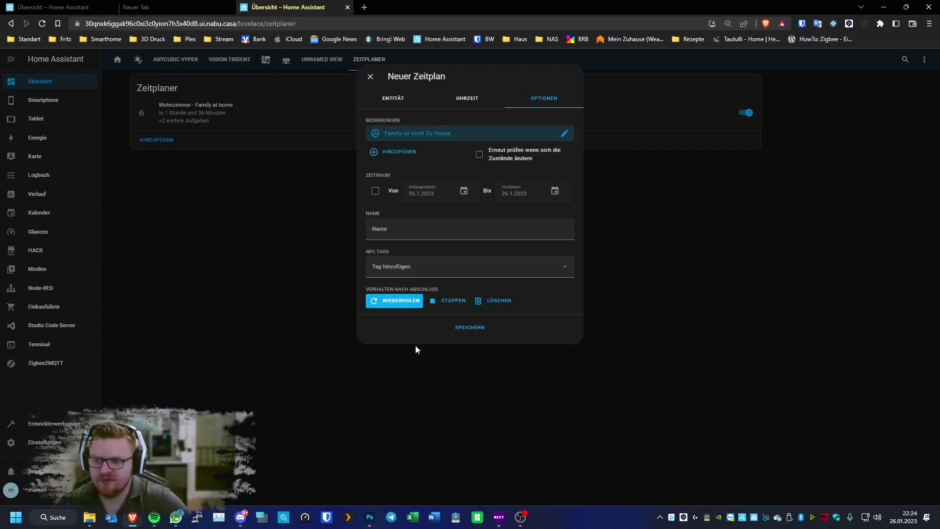
click(471, 329)
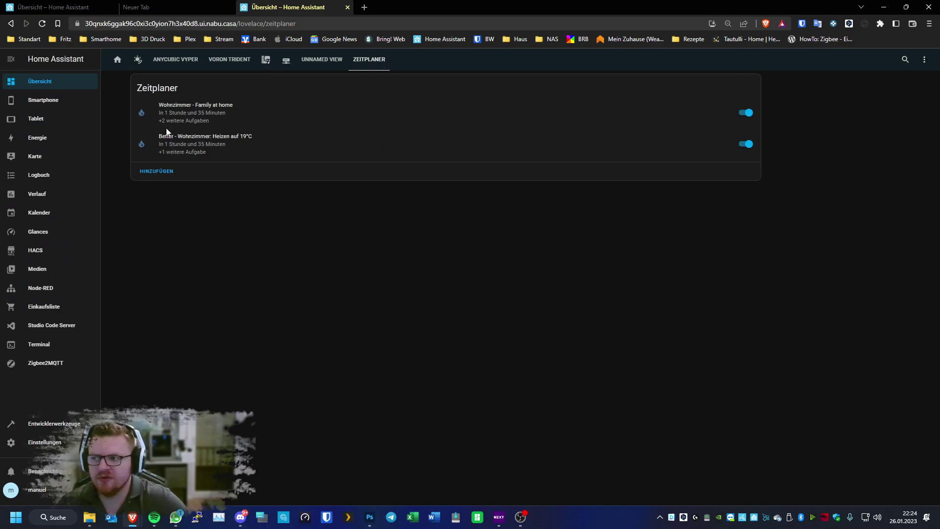
- Name the second living room schedule "Wohnzimmer - Family not at home" and save it
click(187, 146)
click(526, 100)
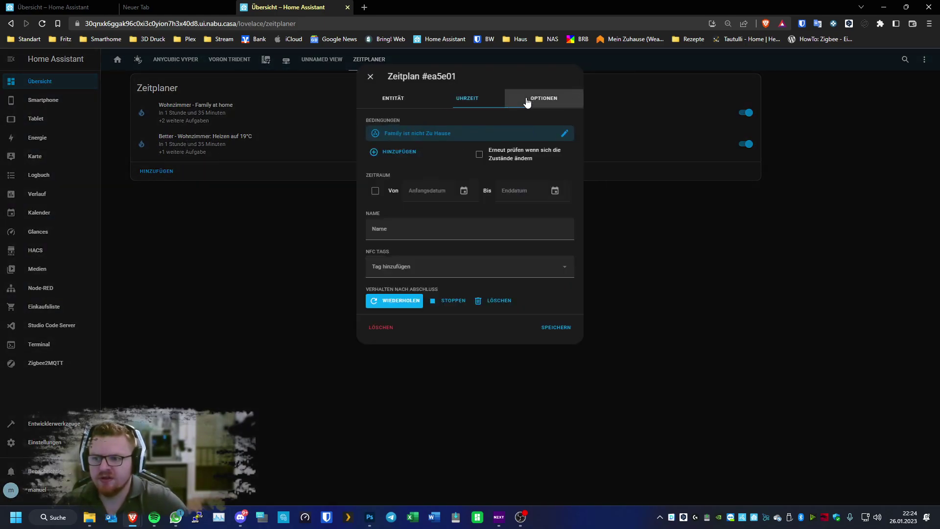
click(387, 234)
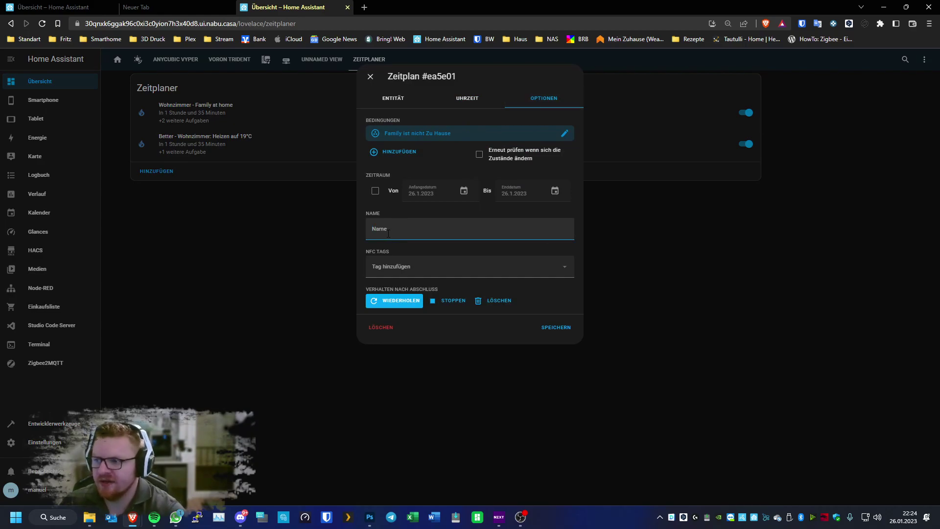
text(Wohnzimmer - Family not at)
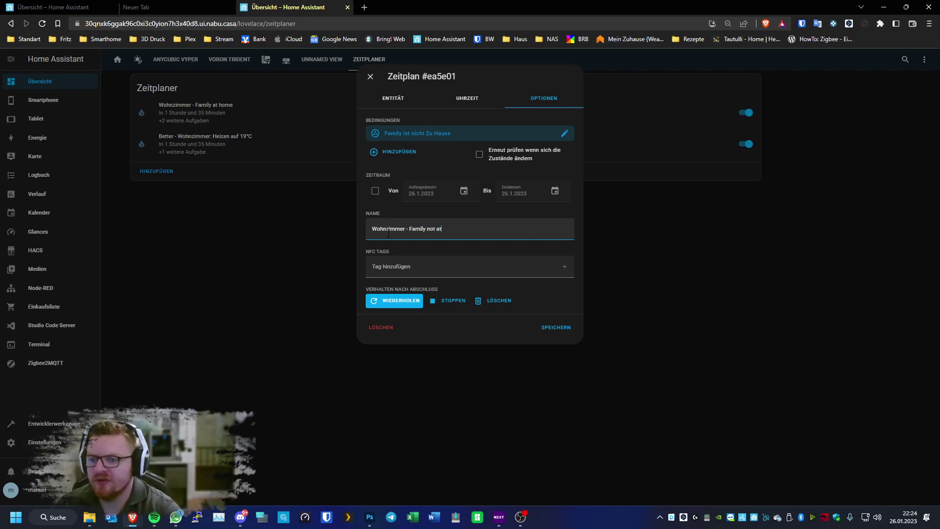
text(ome)
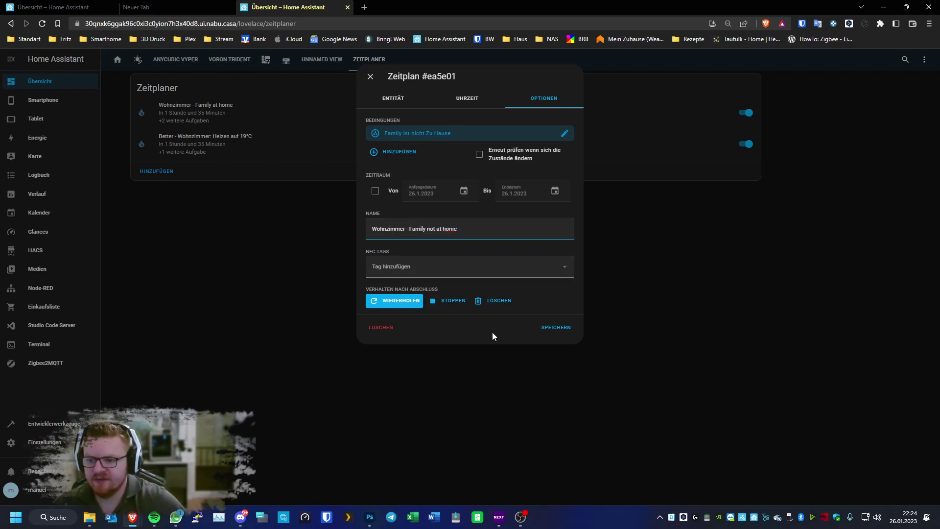
click(558, 329)
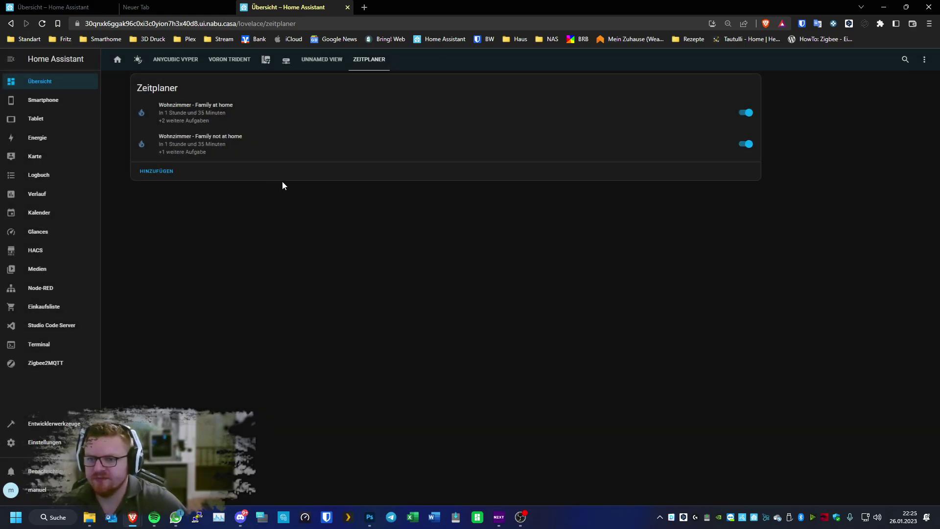
- Add a new schedule for the Better - Kind heating entity using the Erstelle Zeitplan option
click(154, 172)
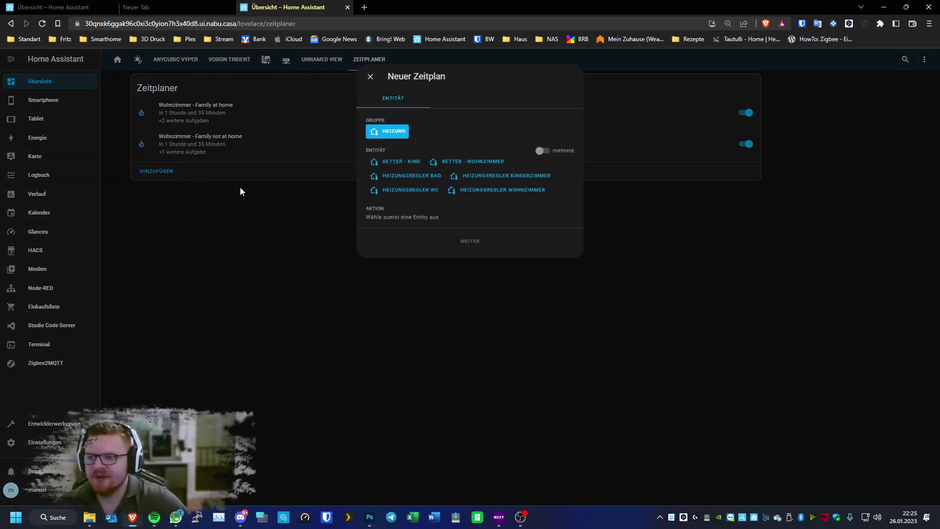
click(413, 167)
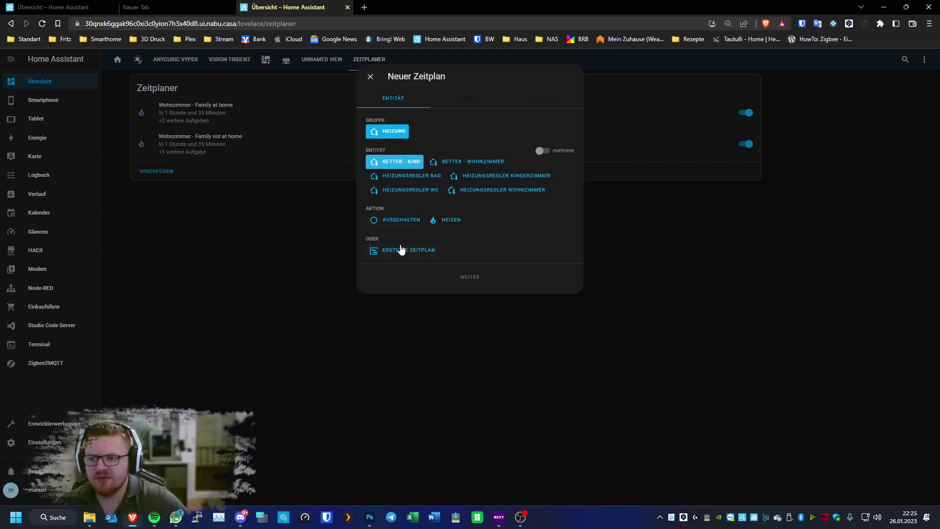
click(455, 222)
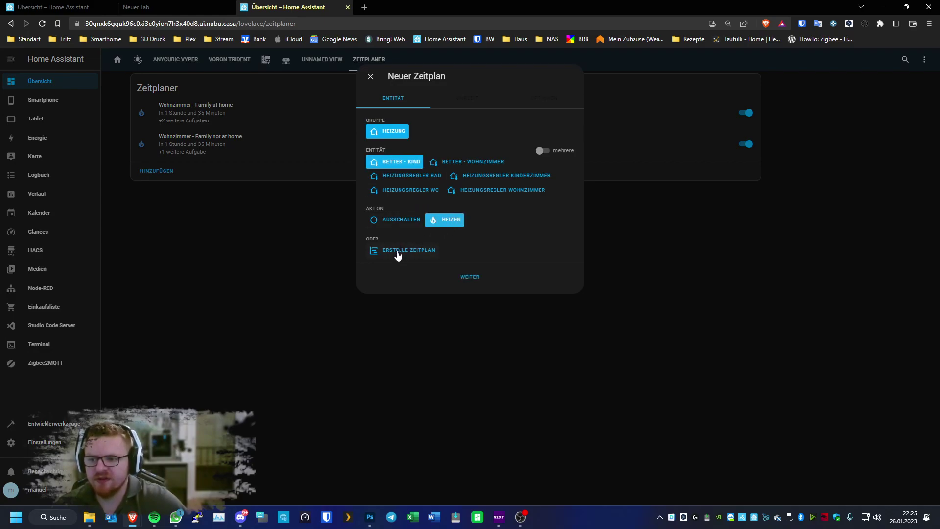
click(397, 254)
click(465, 278)
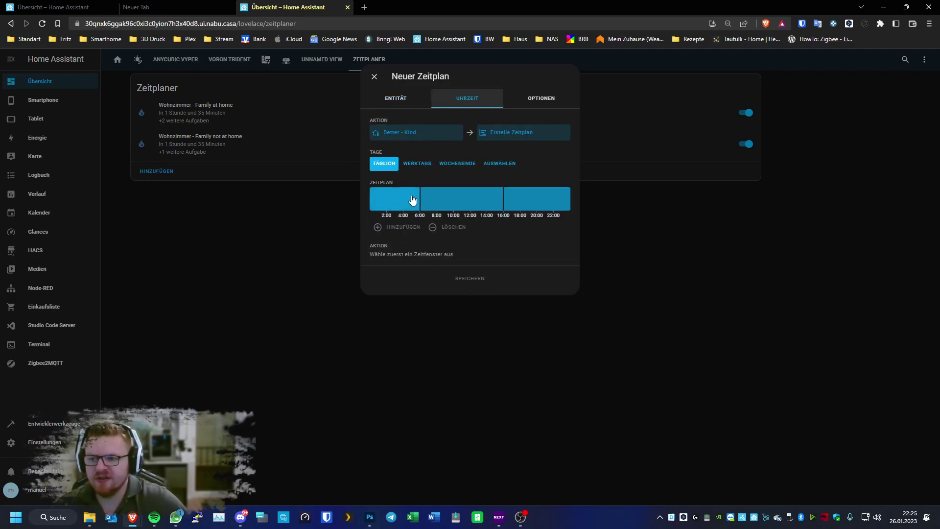
- Extend the middle time slot to run from 6:00 to 22:00 and assign it the Heizen action at 21.5 °C
click(473, 208)
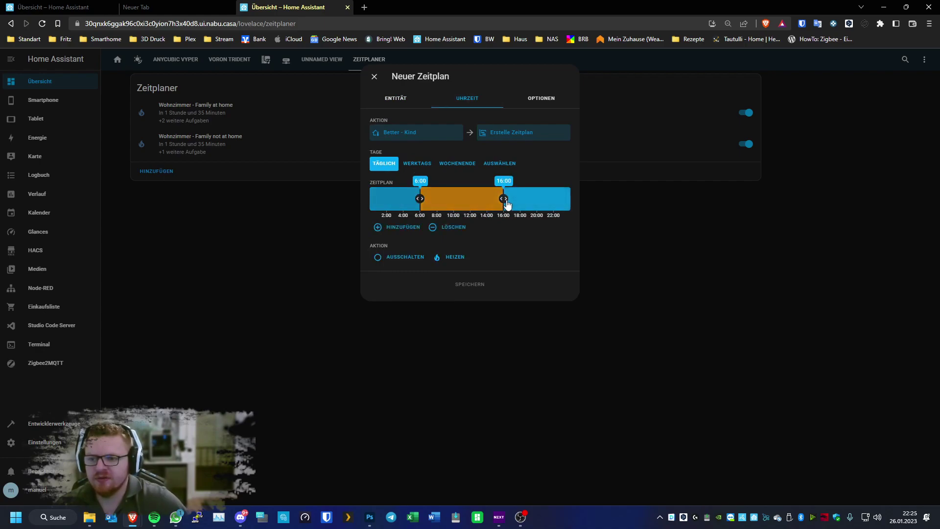
drag(507, 204, 555, 208)
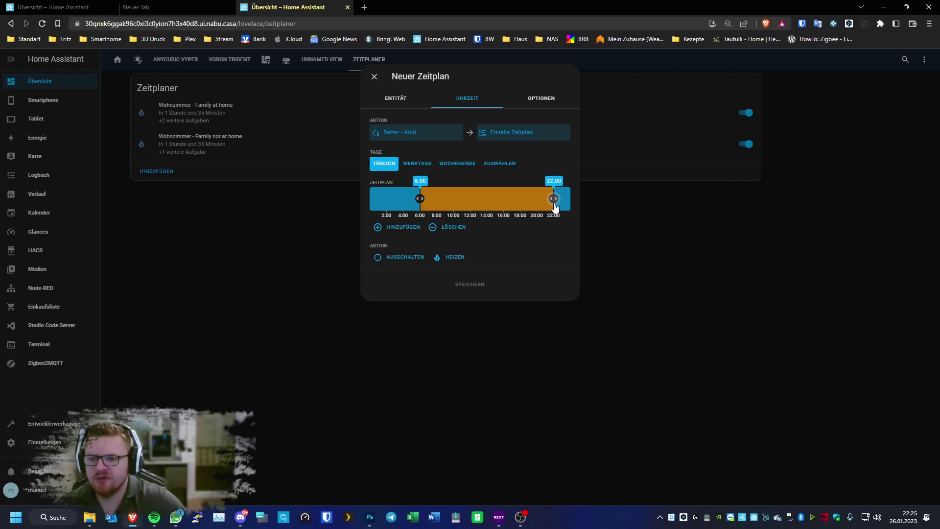
drag(555, 208, 556, 208)
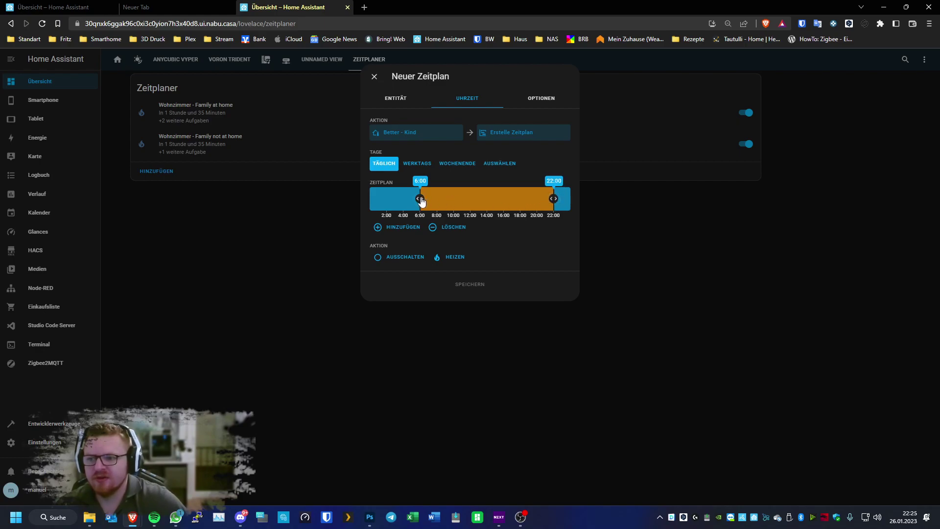
mouse_move(422, 201)
mouse_down()
mouse_move(436, 201)
mouse_move(420, 202)
mouse_up()
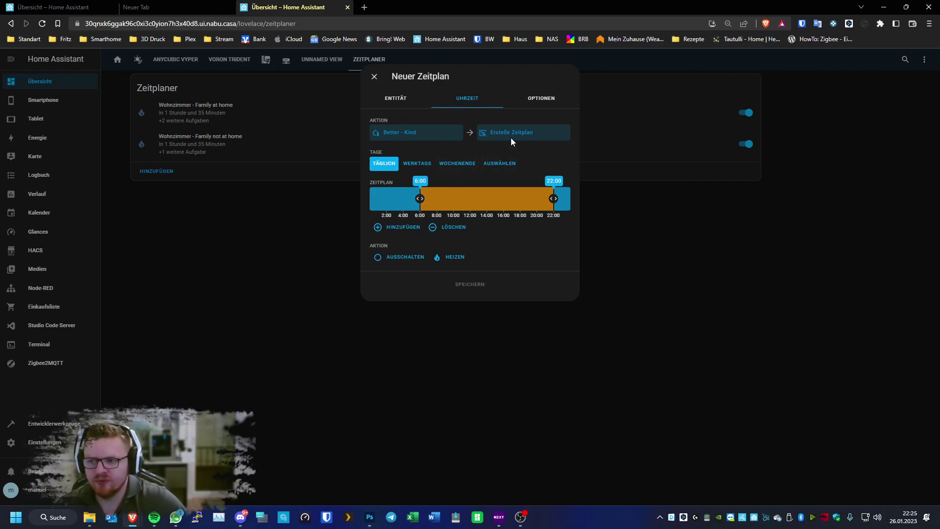
click(451, 260)
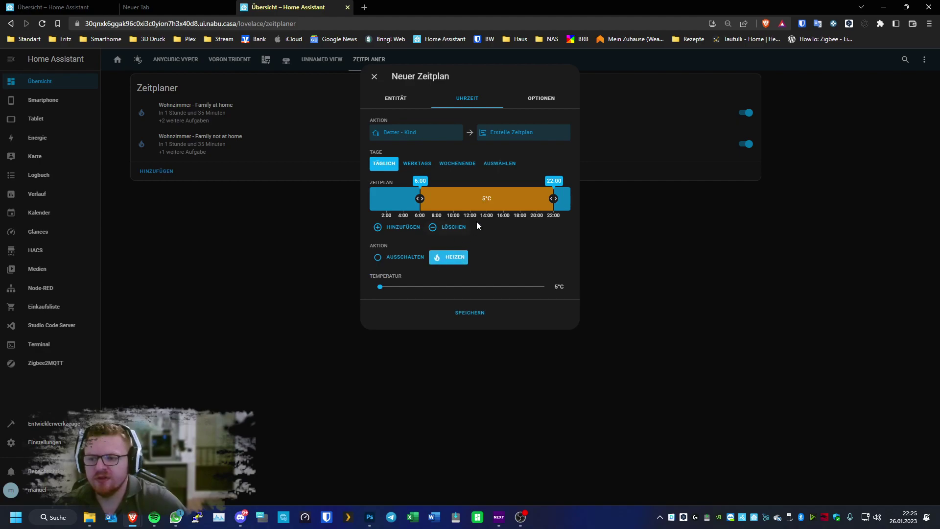
drag(380, 288, 488, 286)
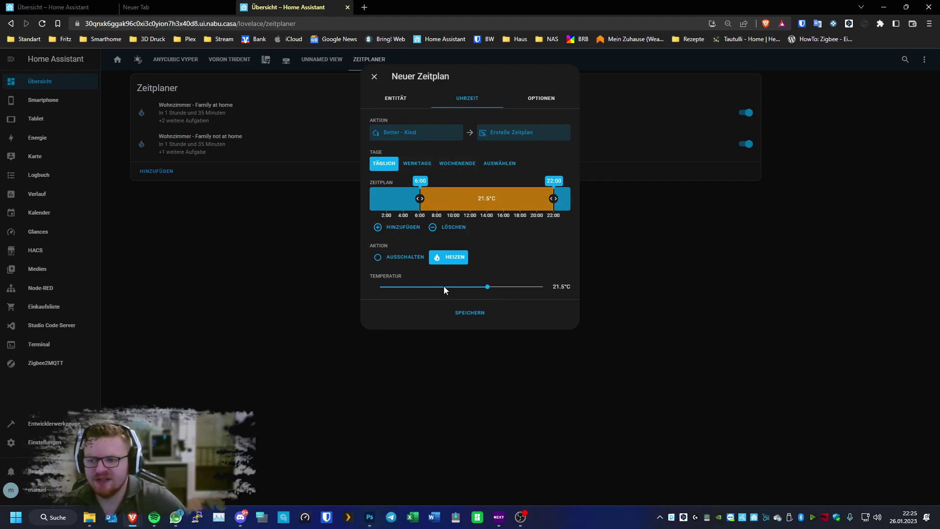
- Add a condition from the Personen group that the child ist Zu Hause
click(547, 100)
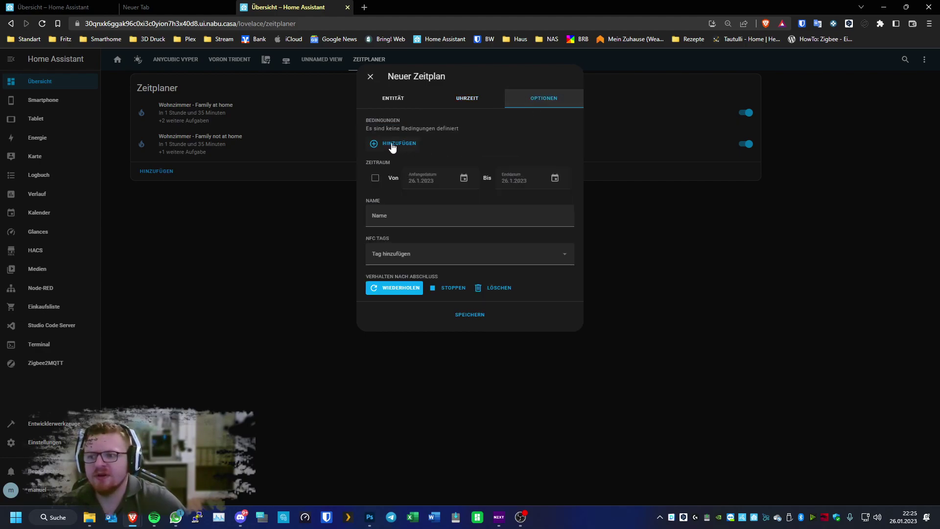
click(392, 142)
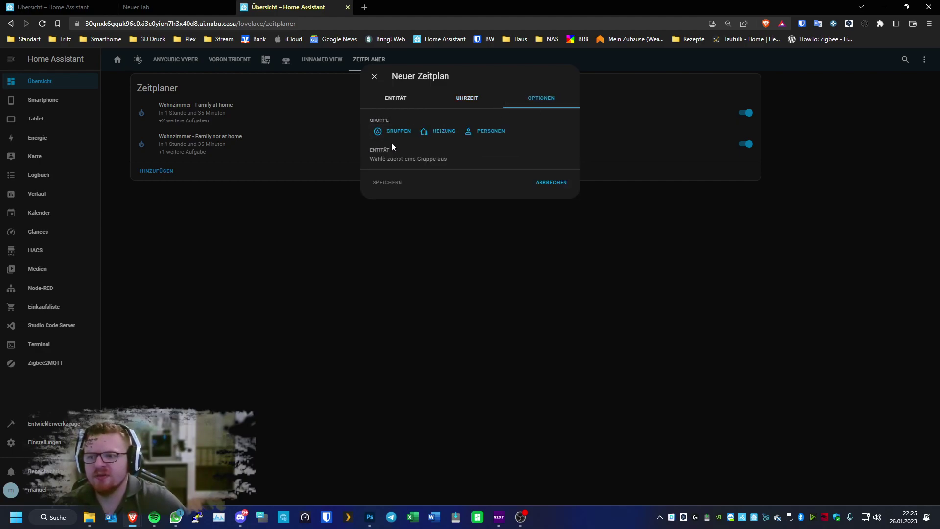
click(498, 132)
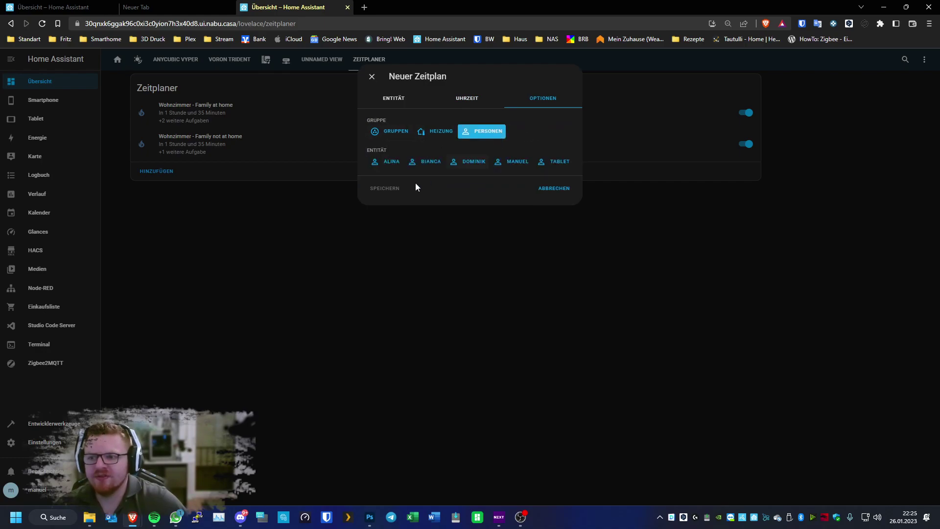
click(392, 162)
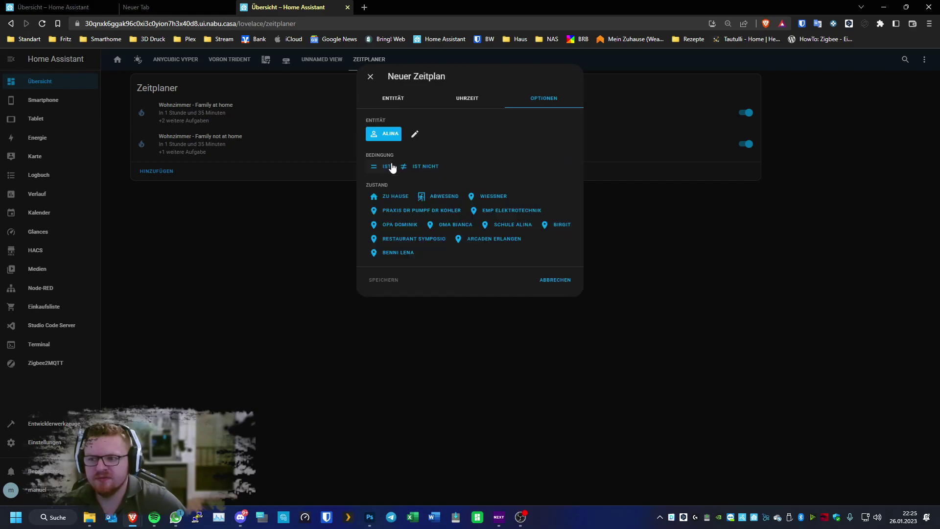
click(390, 200)
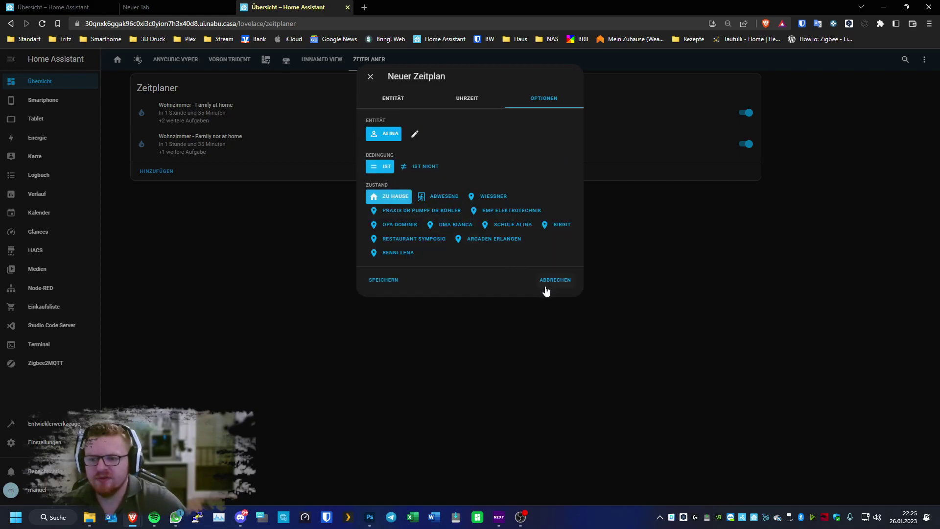
click(389, 279)
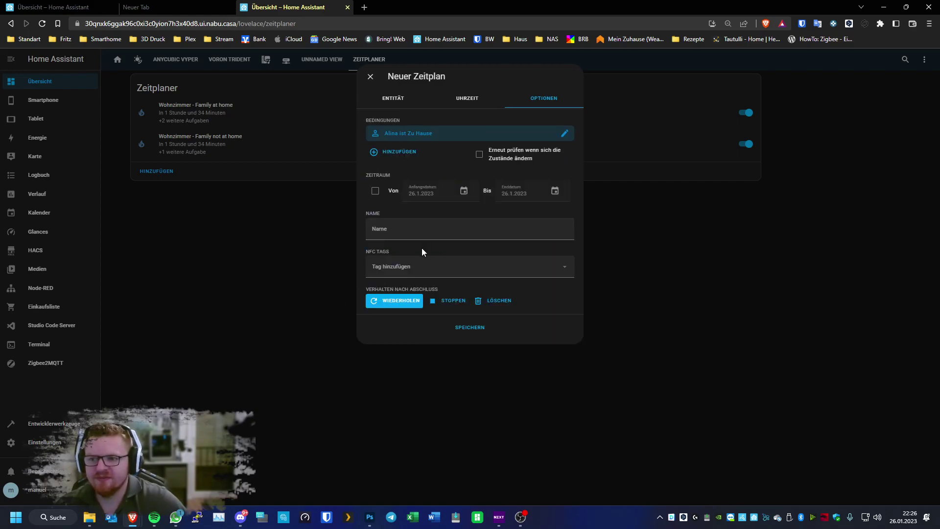
- Enable rechecking when states change, name the schedule with the child's first name plus "at home", and save it
click(480, 154)
click(405, 229)
text(Ali)
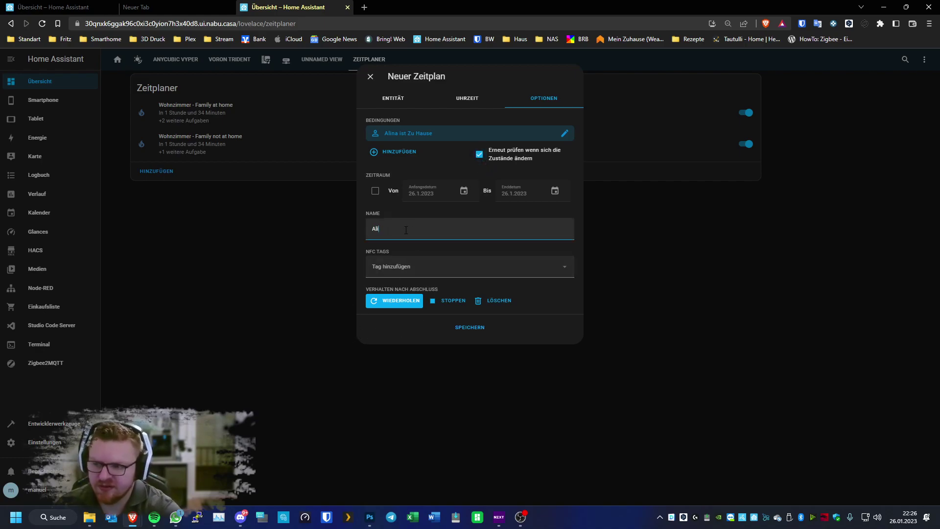
text(na at home)
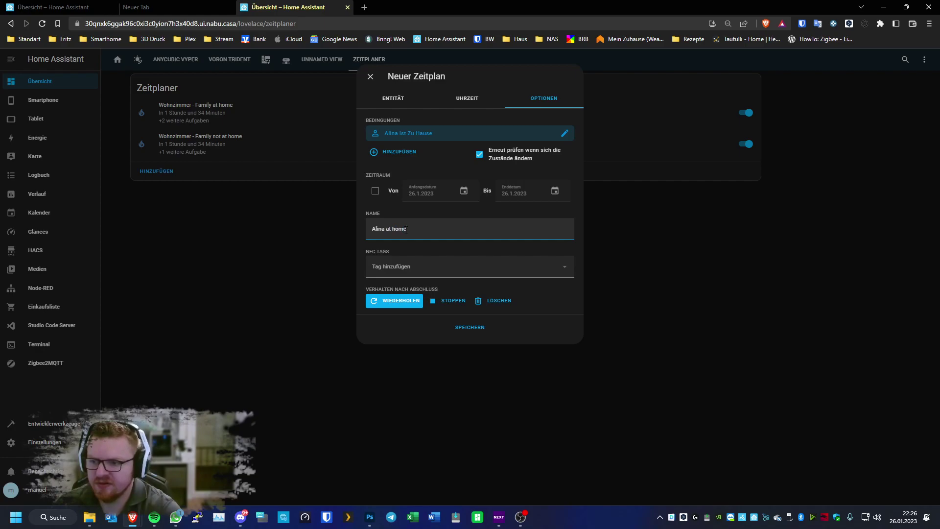
click(476, 336)
- Start a second schedule for Better - Kind using the Erstelle Zeitplan option
click(156, 202)
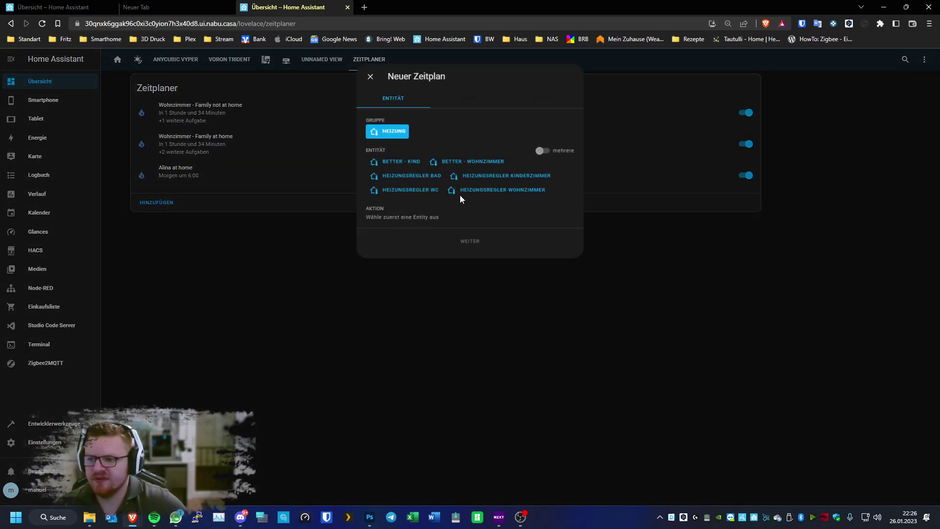
click(411, 163)
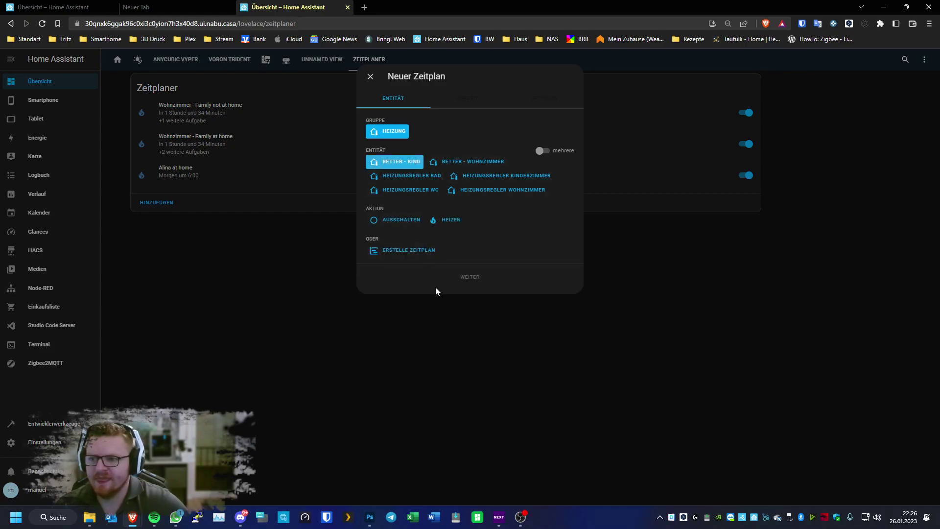
click(450, 223)
click(395, 250)
click(470, 276)
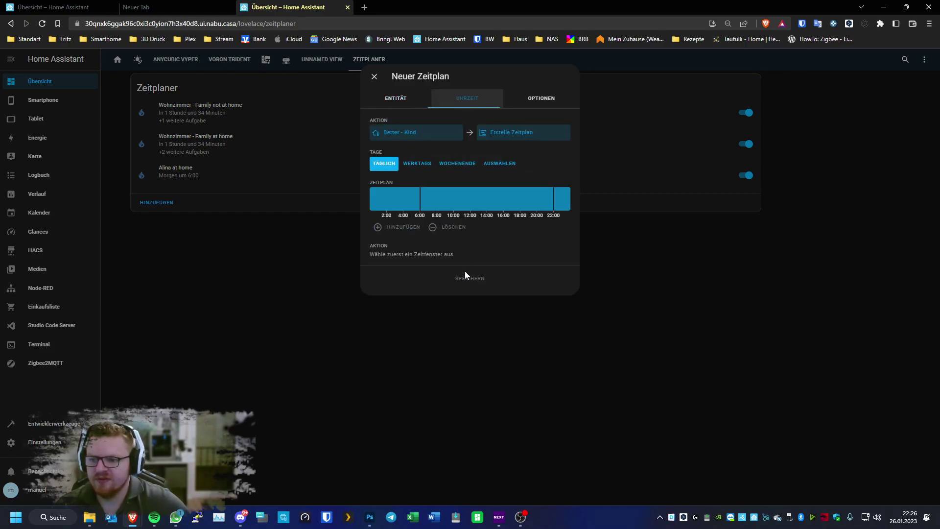
- Delete the middle time slot and move the boundary between the two remaining slots to 12:00
click(460, 200)
click(454, 228)
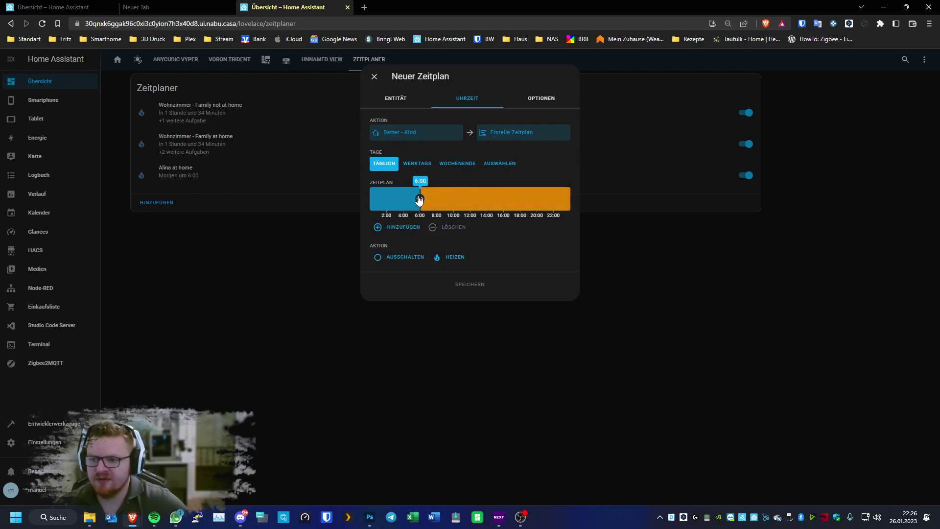
drag(420, 198, 472, 200)
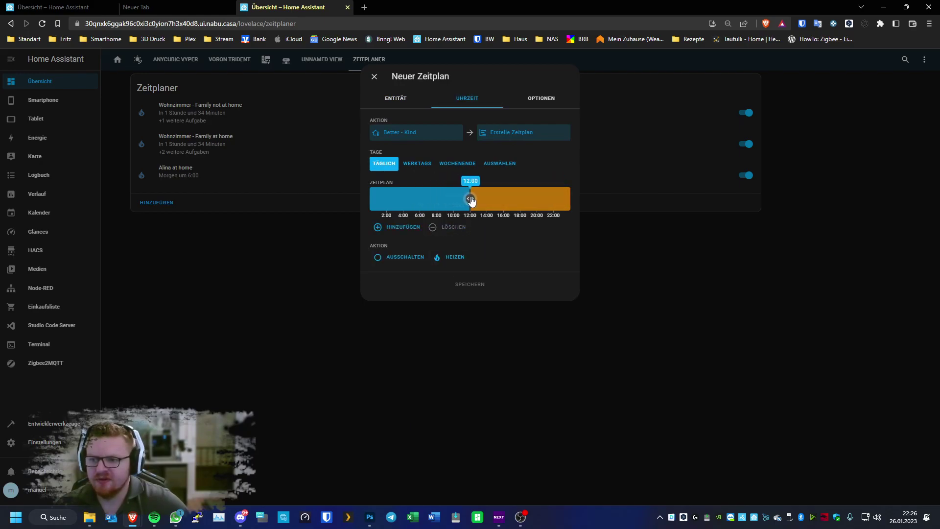
- Assign the Heizen action at 19 °C to the time slots before and after 12:00
click(441, 208)
click(399, 227)
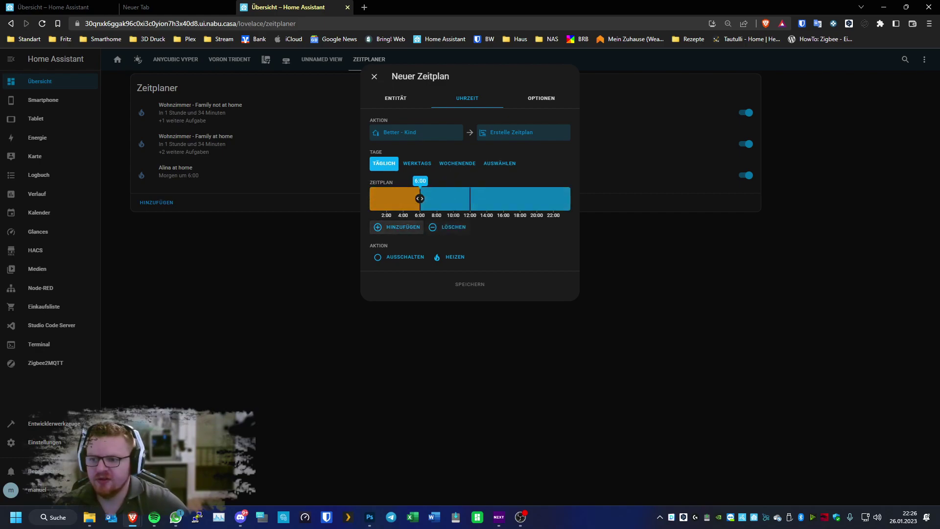
click(448, 228)
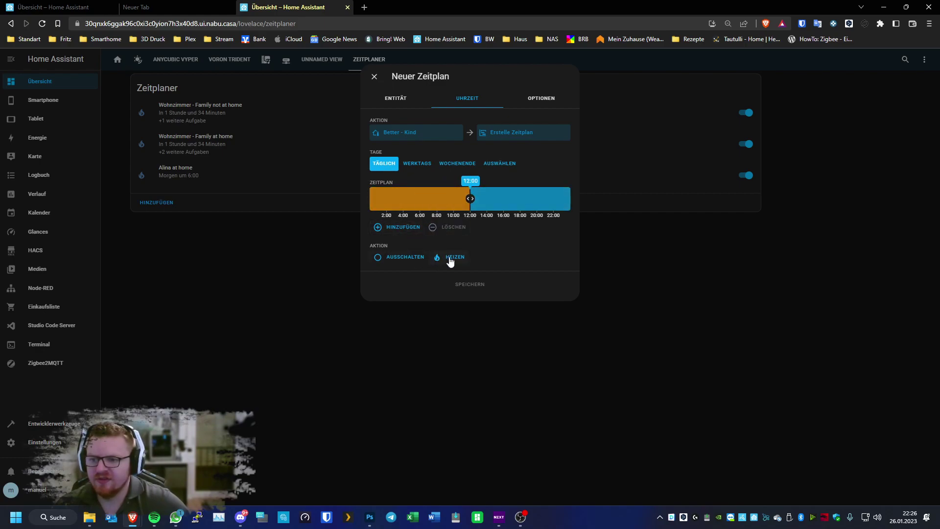
click(451, 259)
drag(380, 287, 474, 290)
click(492, 206)
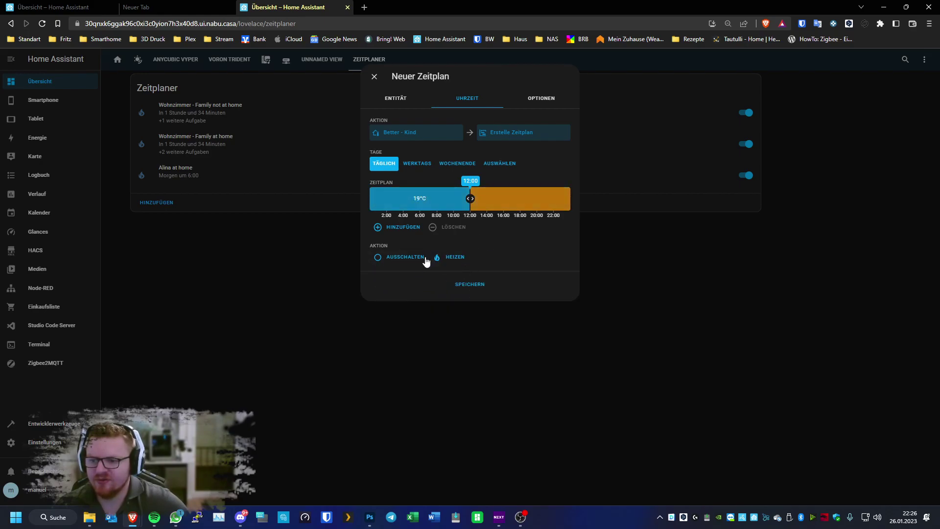
click(453, 261)
drag(379, 287, 471, 291)
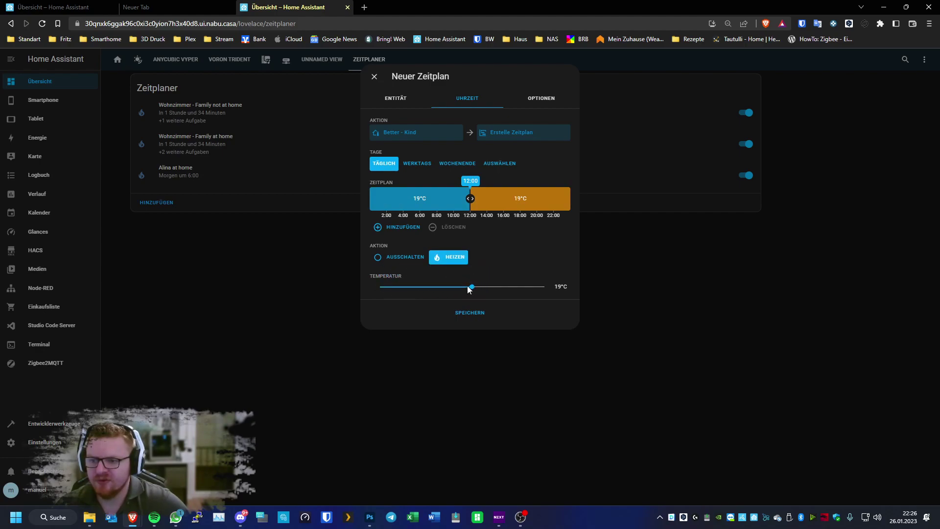
- Add the condition that the child's person entity is not Zu Hause to the new Better - Kind schedule, and save the schedule
click(536, 102)
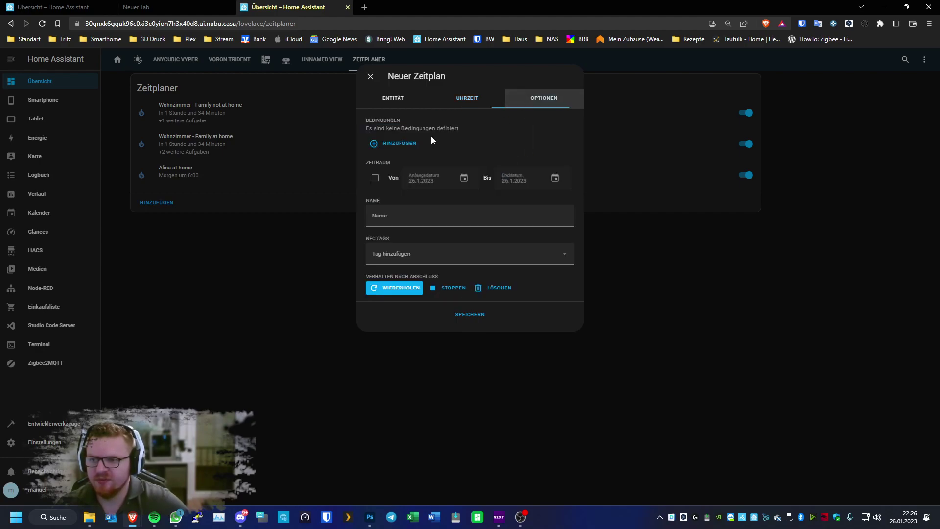
click(487, 131)
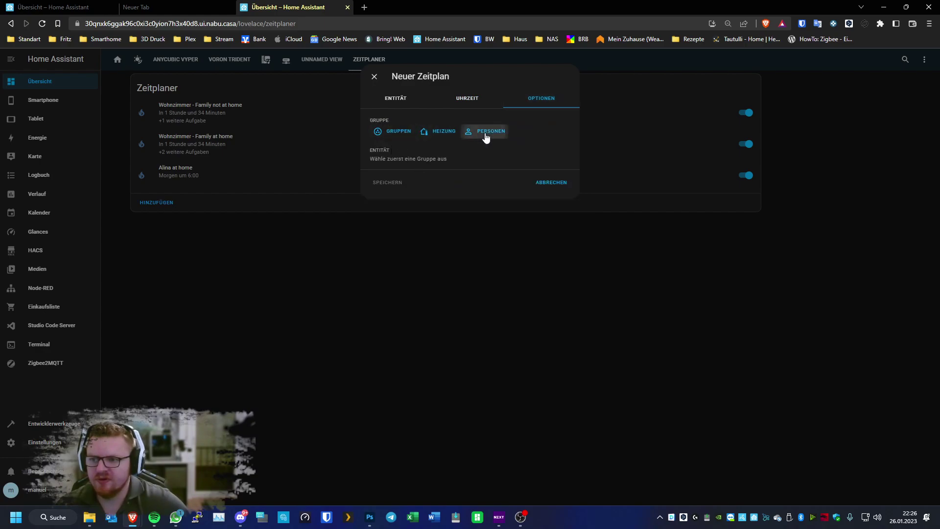
click(386, 165)
click(422, 169)
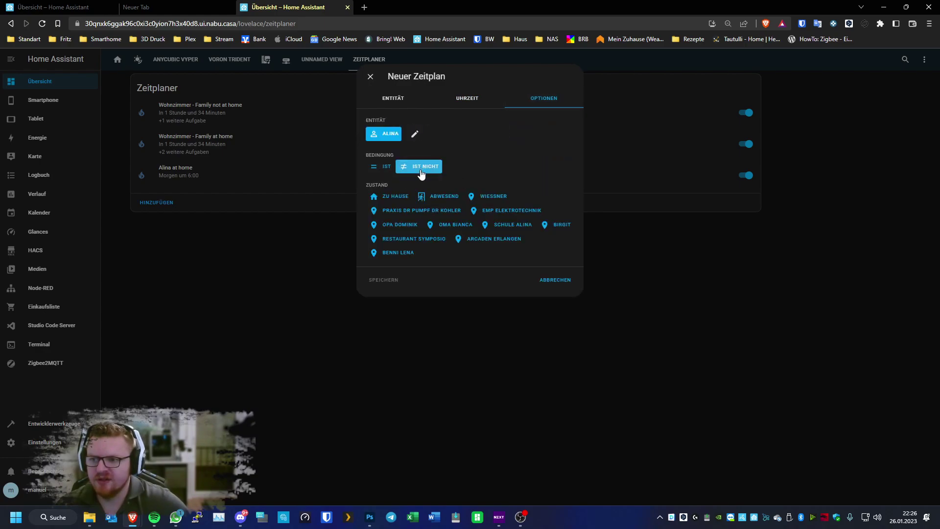
click(399, 197)
click(385, 281)
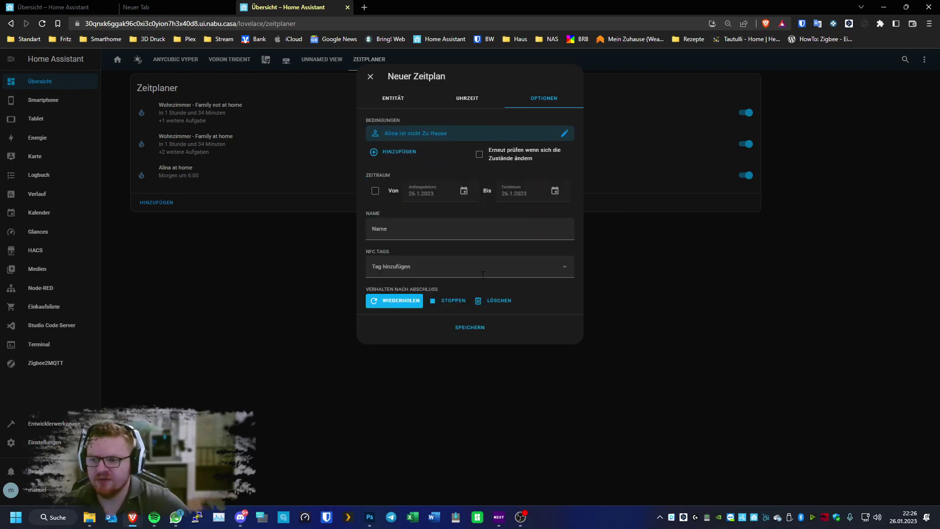
click(471, 329)
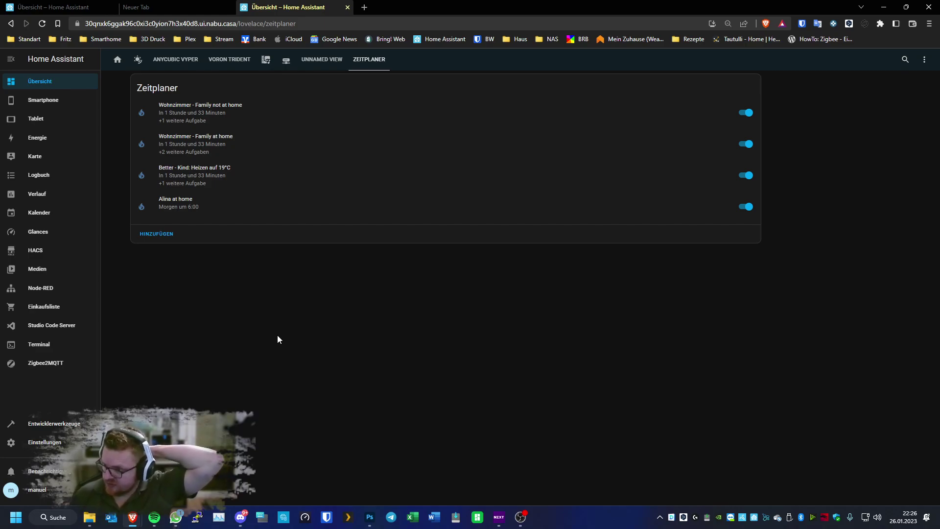
- Name the saved Better - Kind 19 °C schedule with the child's first name plus "not at home" and save it
click(213, 176)
click(538, 100)
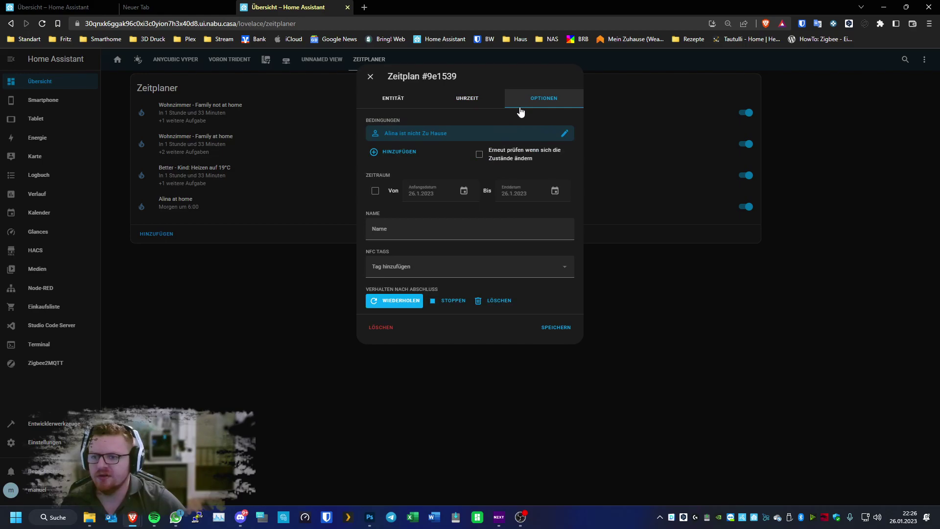
click(402, 237)
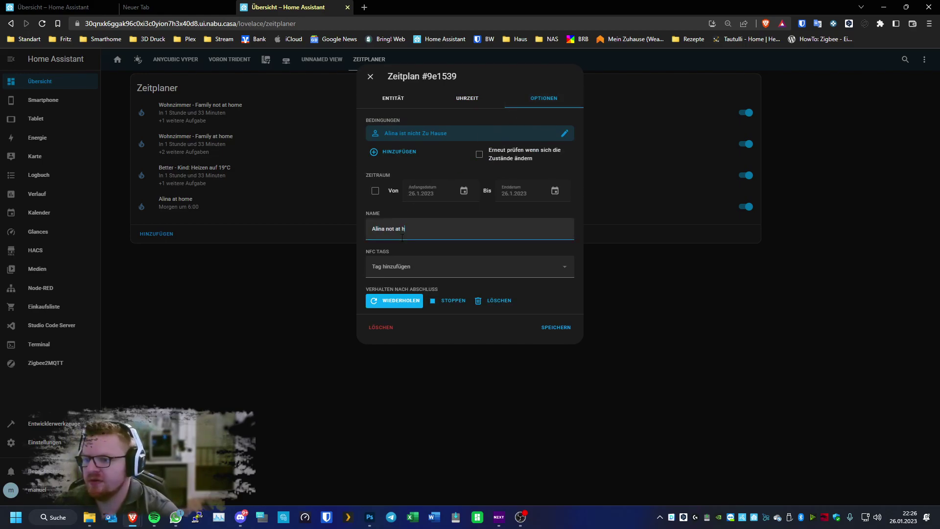
click(558, 327)
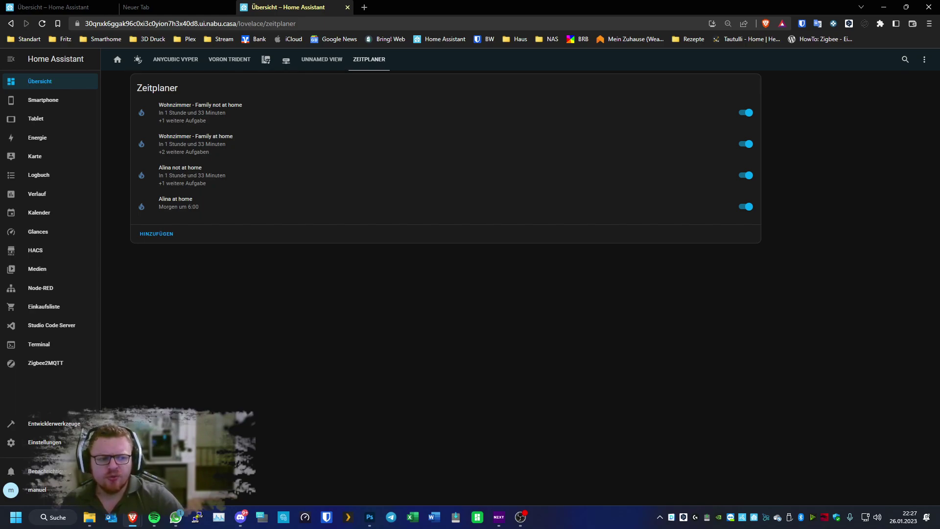
key(alt+Tab)
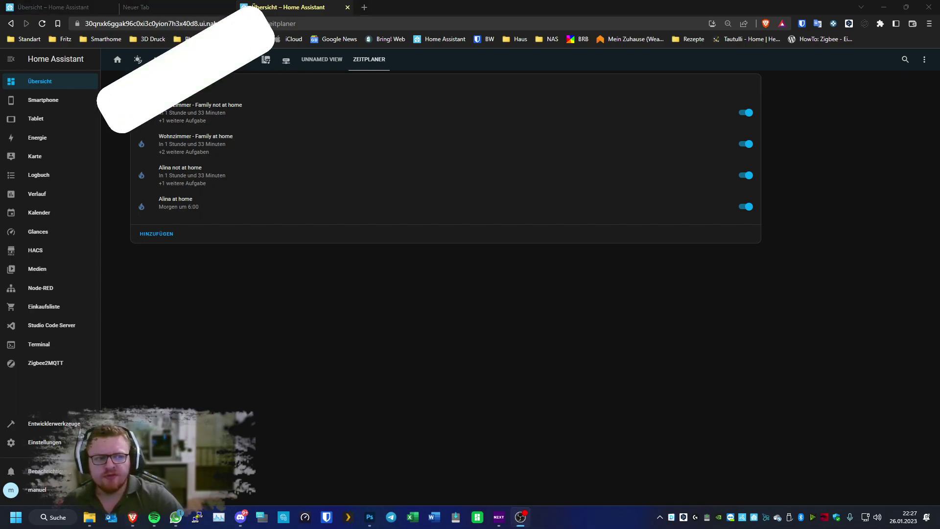